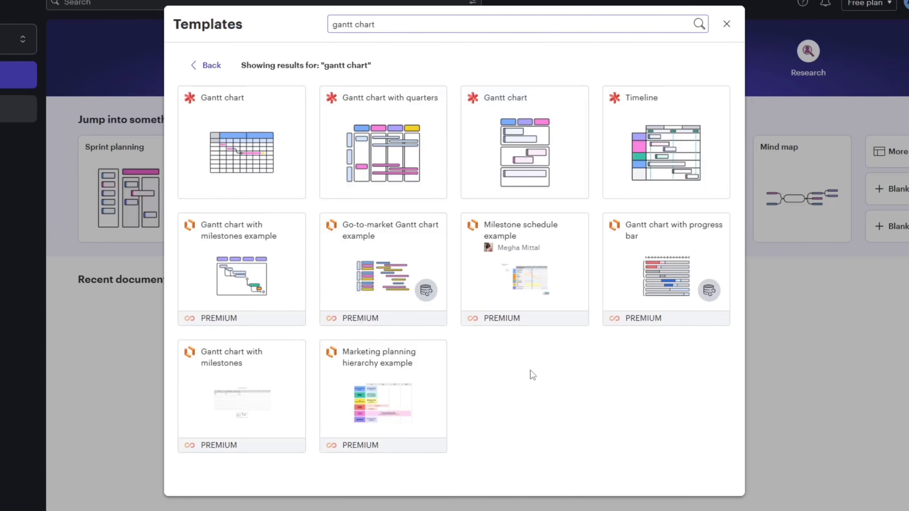
Create a board from the first Gantt chart template, keep the name Team brainstorm, and finish the teammate invitation dialog
mouse_move(278, 123)
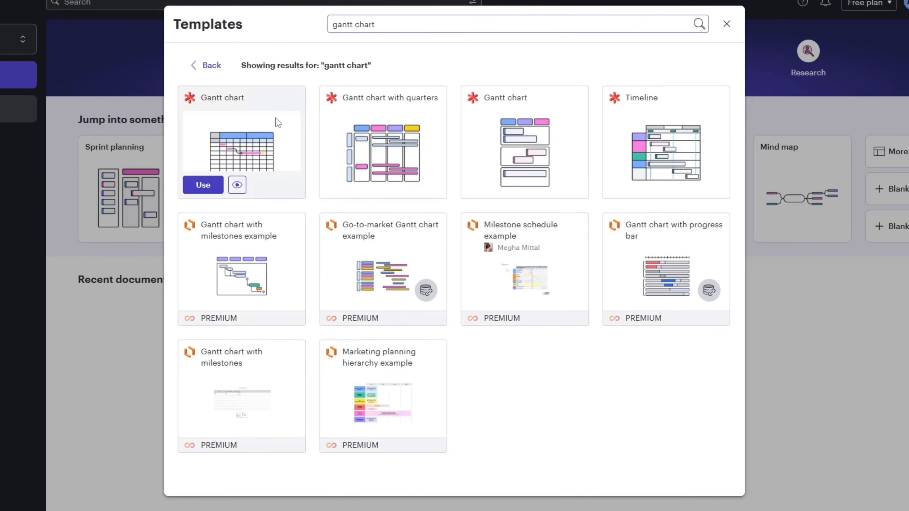
click(203, 185)
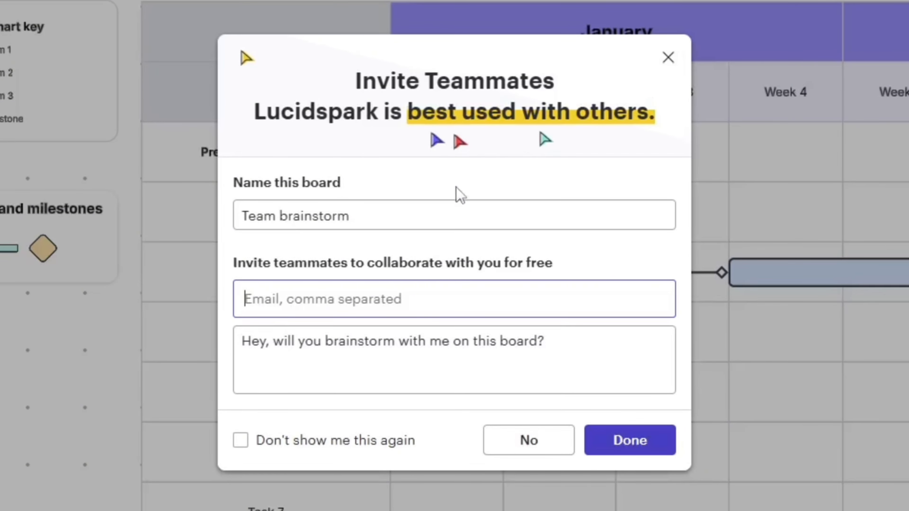
click(396, 216)
click(654, 449)
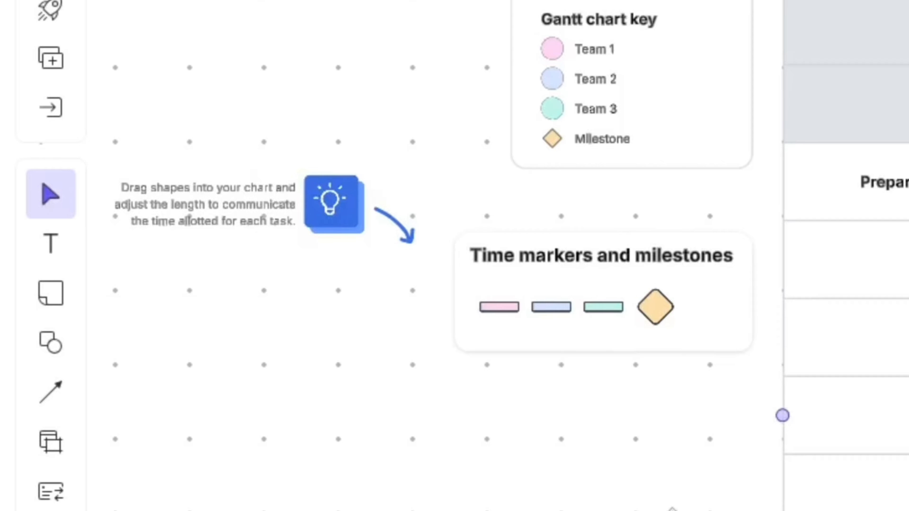
Shift the board view with the Pan tool and switch back to the Select tool
click(73, 214)
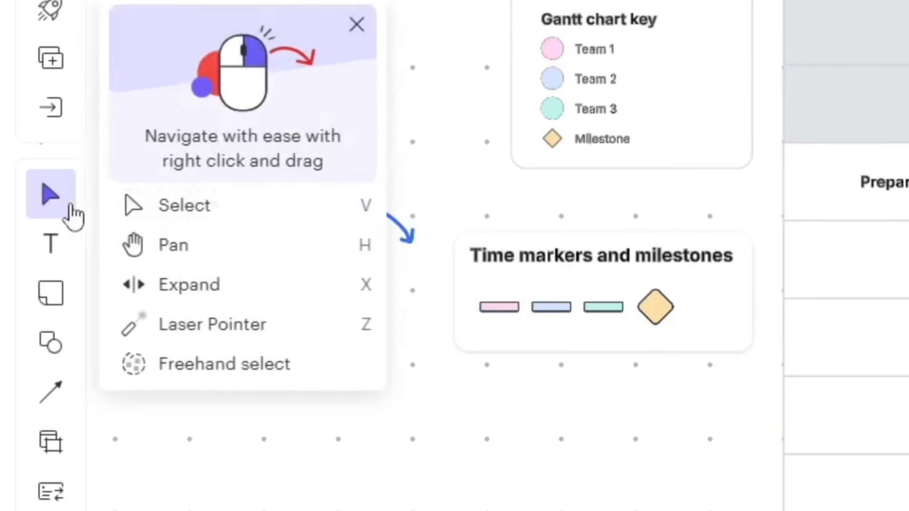
click(161, 255)
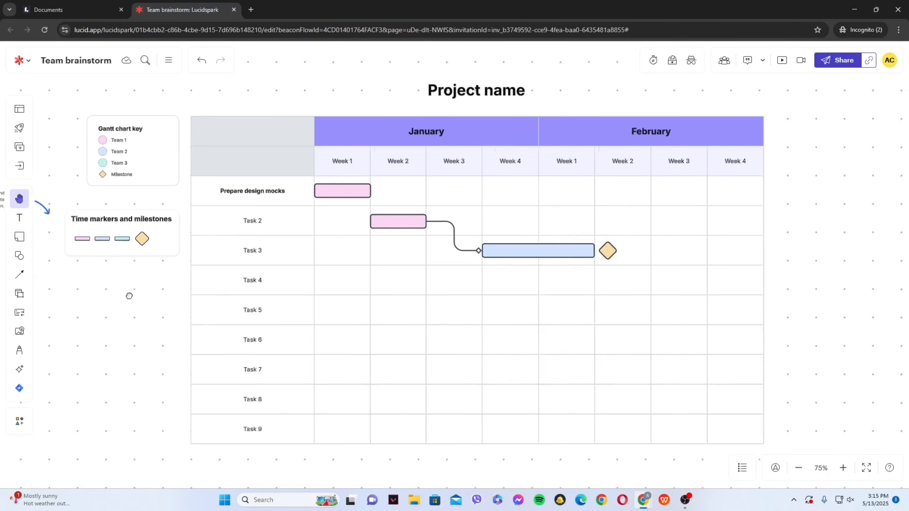
drag(144, 306, 165, 291)
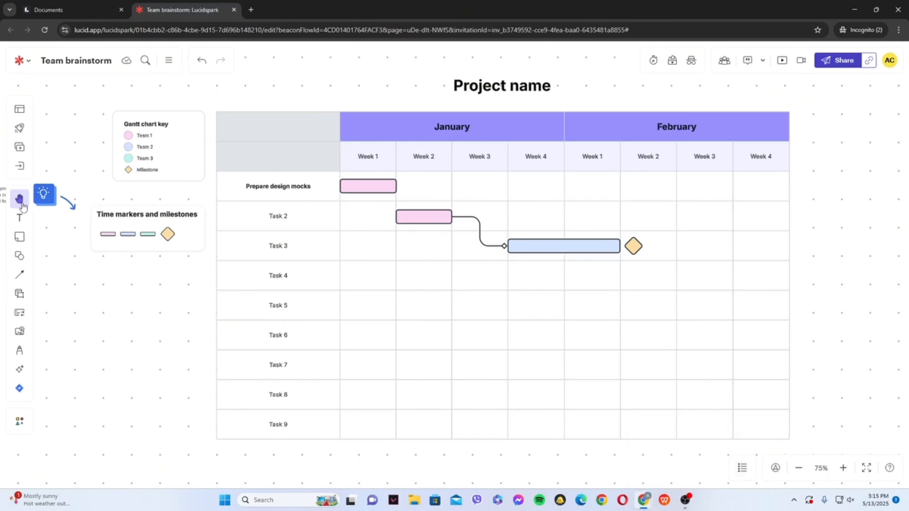
click(20, 199)
click(73, 203)
Enter "Event Execution" in the blank header cell beside January and format it as bold 14 pt text
double_click(281, 127)
text(Ev)
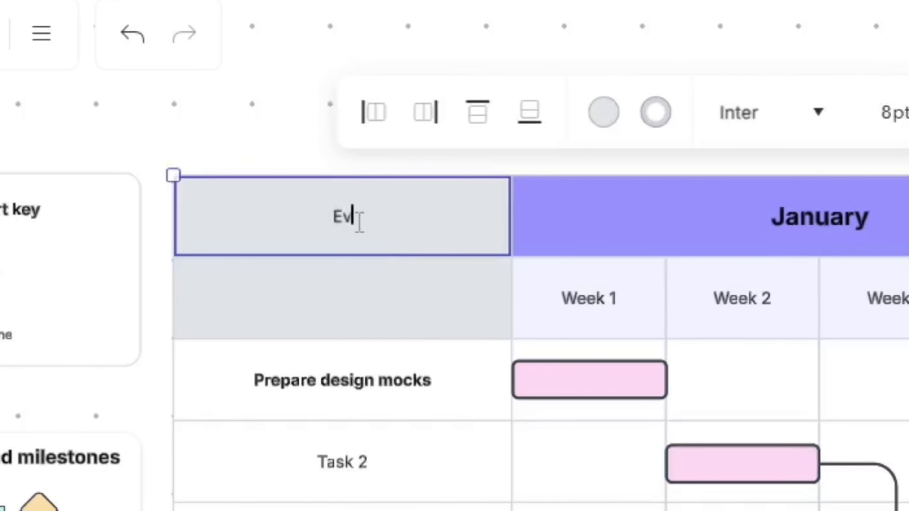
text(ernt Execution)
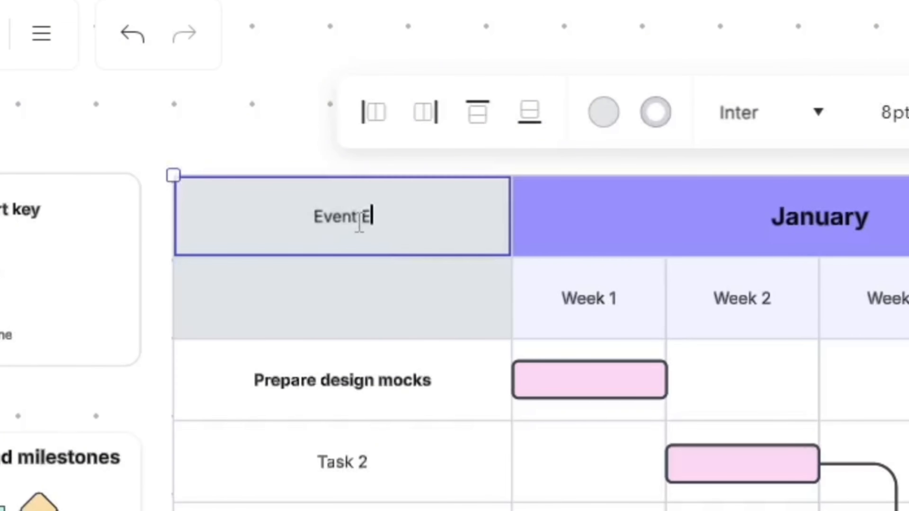
key(ctrl+a)
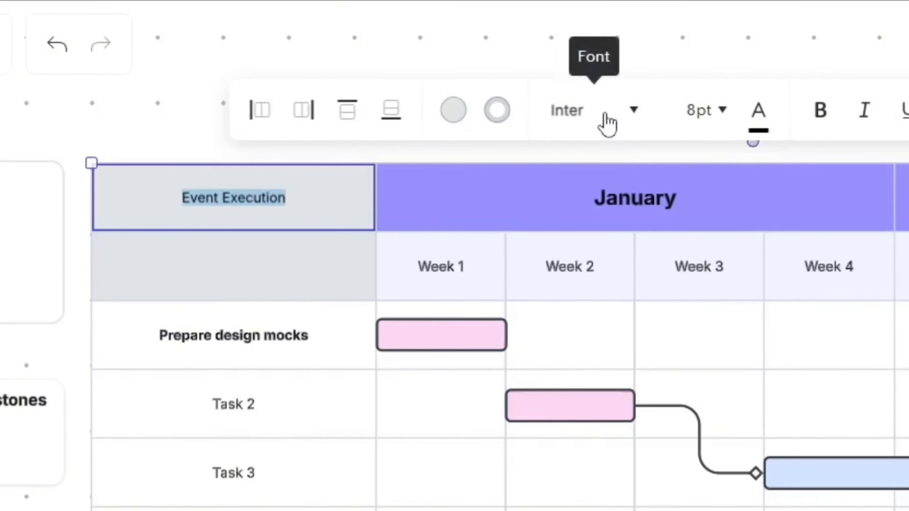
click(630, 116)
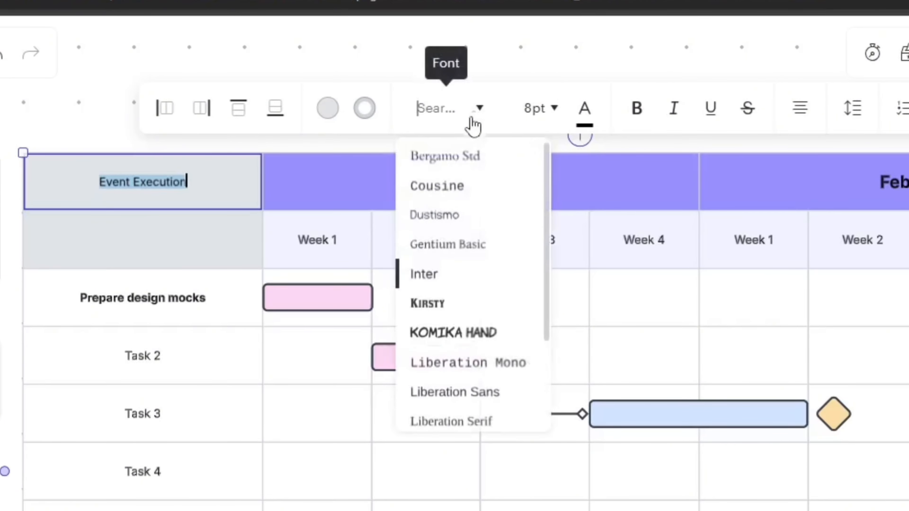
click(639, 114)
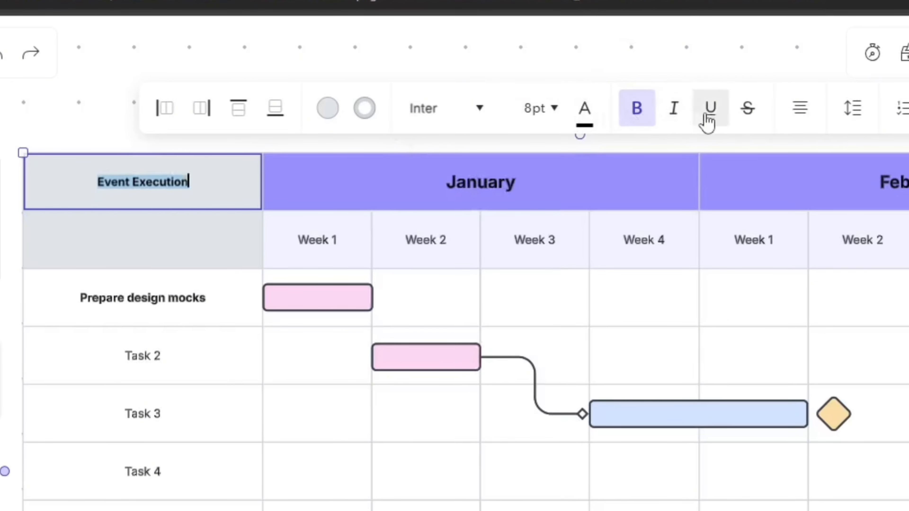
click(555, 108)
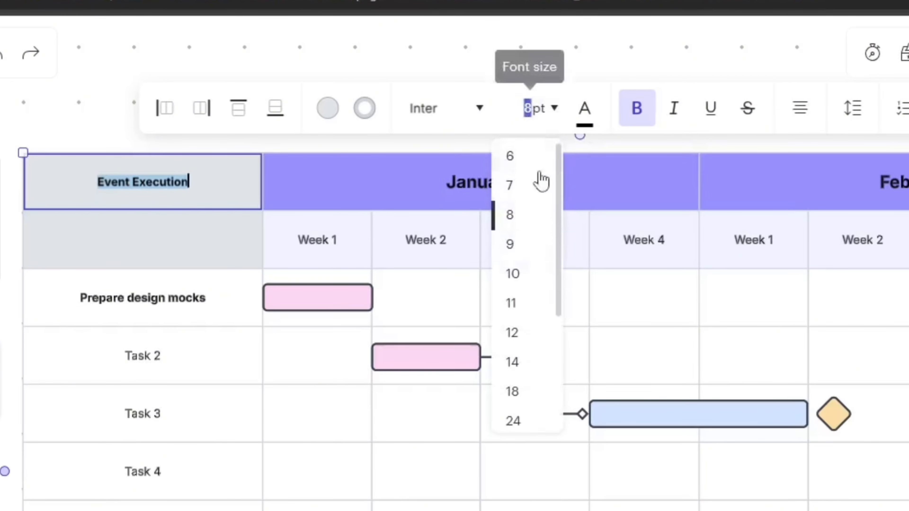
click(530, 367)
Rename the first two task rows as "Plan Event" and "Inquire Place"
click(257, 110)
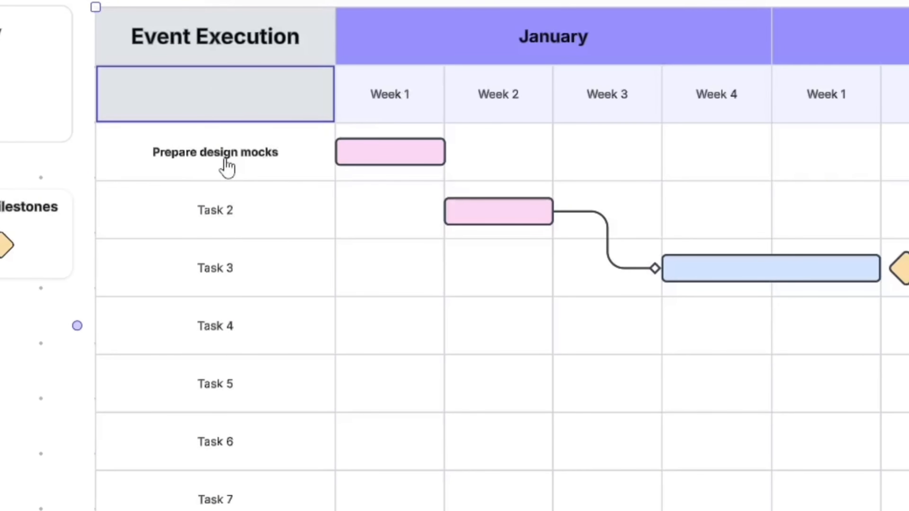
click(227, 167)
text(Plan Event)
click(197, 197)
text(Inquire Place)
Replace January's Week 1 column heading with "Monday"
double_click(224, 214)
drag(251, 211, 181, 210)
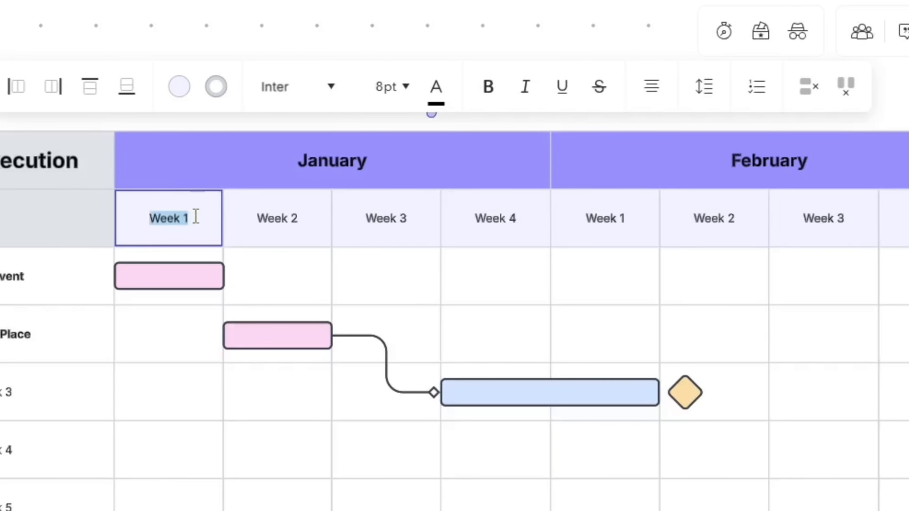
click(191, 222)
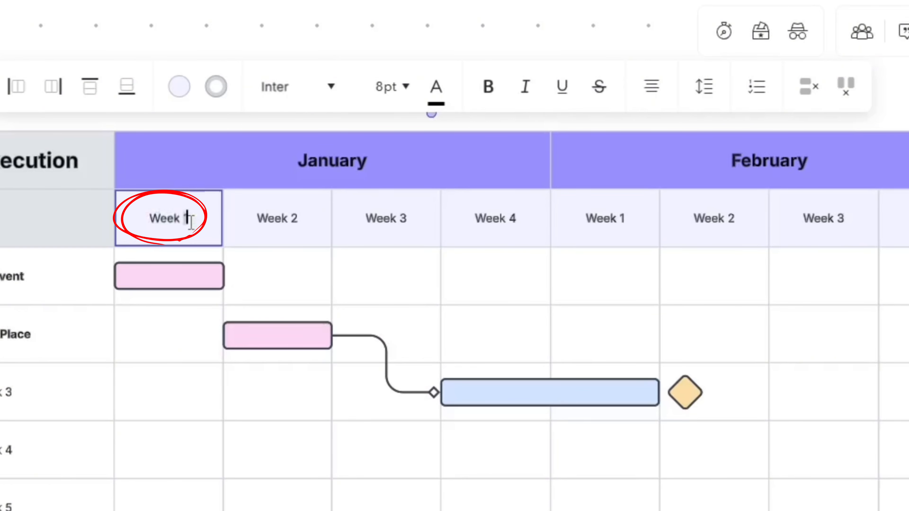
key(BackSpace)
key(BackSpace)
key(BackSpace)
key(BackSpace)
key(BackSpace)
key(BackSpace)
text(N)
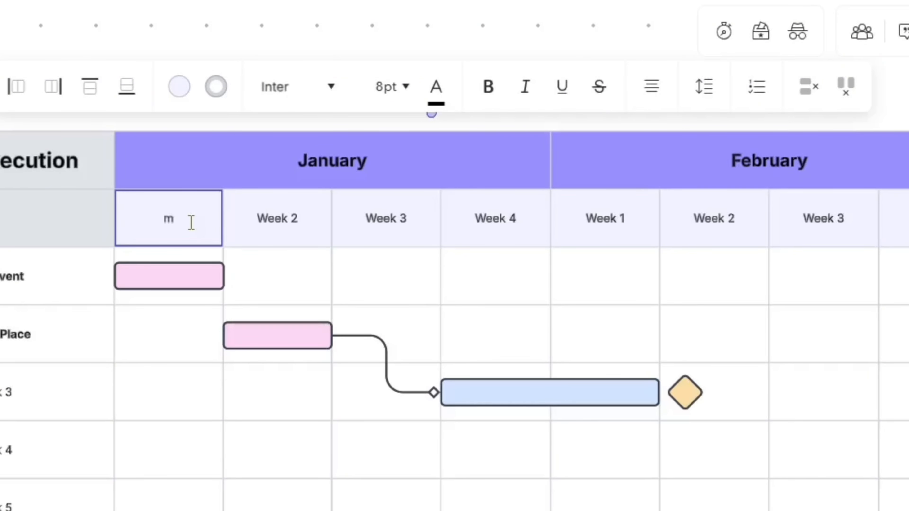
text(ondat)
key(BackSpace)
text(y)
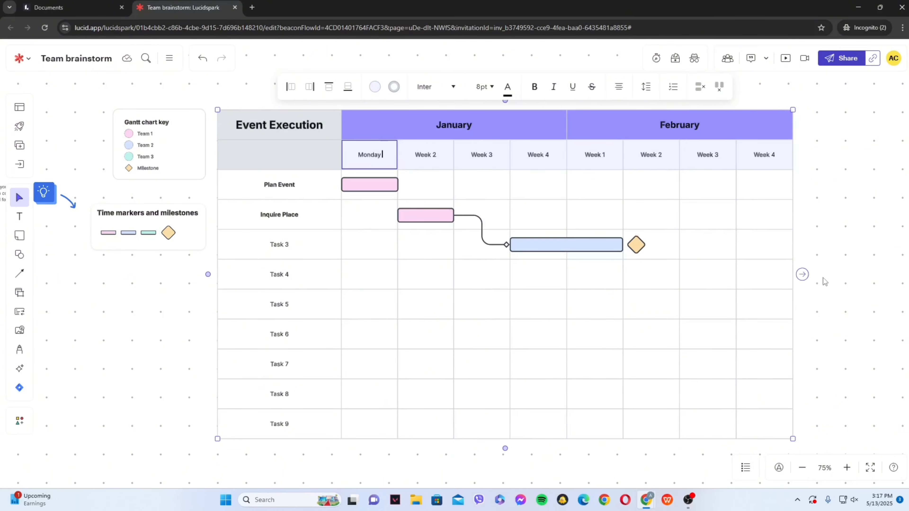
click(846, 261)
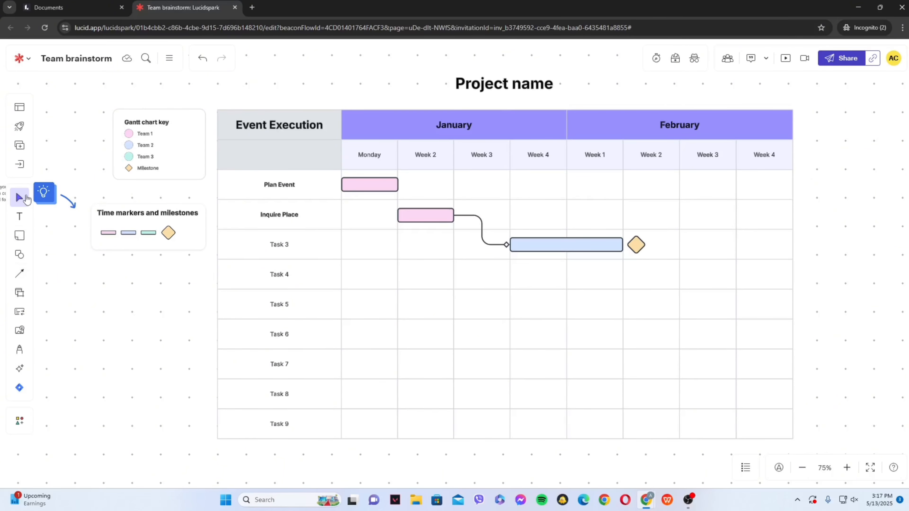
Add four blank columns to the chart after February's Week 4
scroll(834, 233, right, 7)
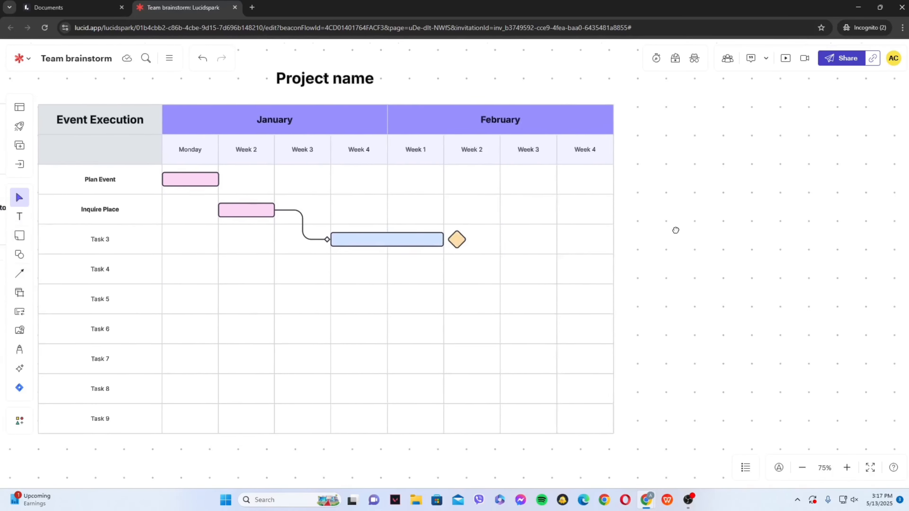
drag(616, 244, 598, 232)
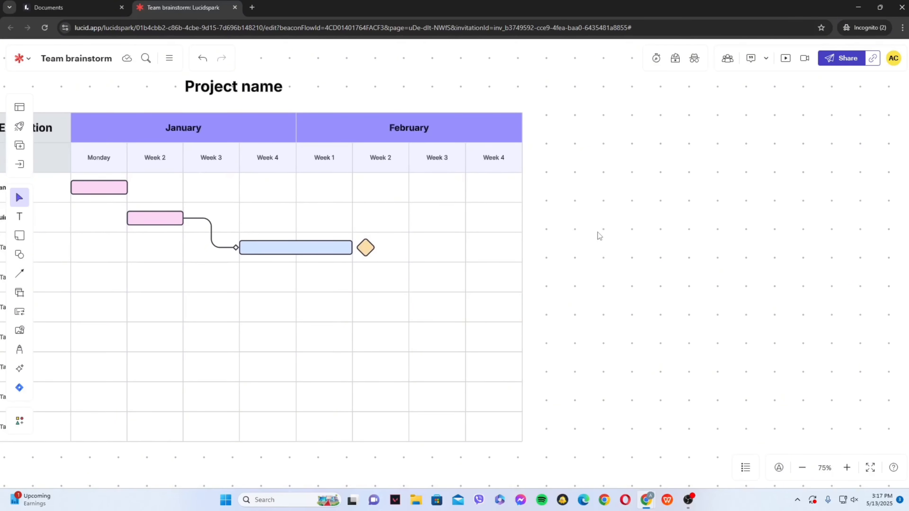
click(391, 126)
double_click(388, 124)
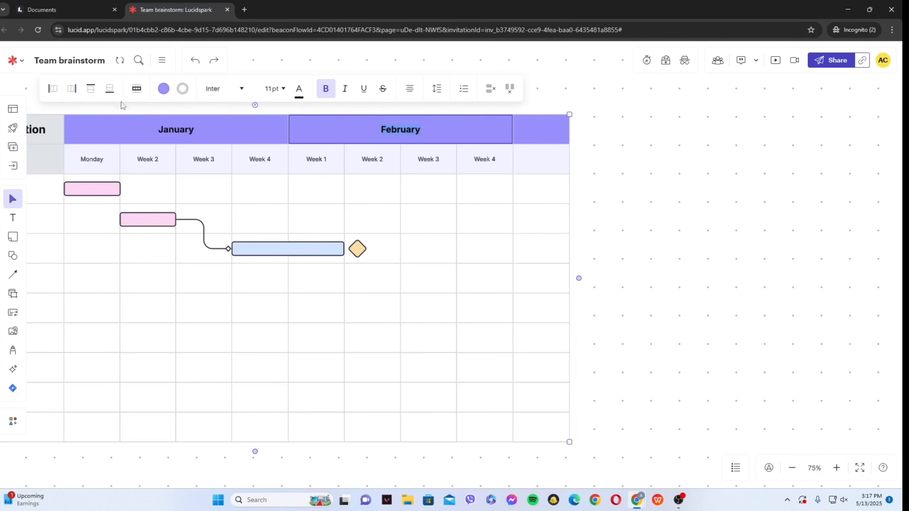
click(72, 90)
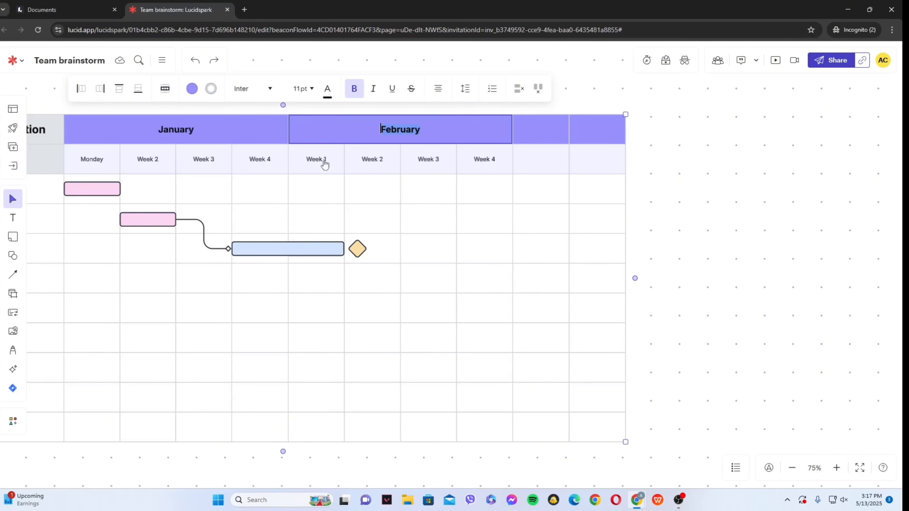
click(102, 89)
click(108, 89)
key(ctrl+z)
click(146, 90)
Delete the stray blank column between February's Week 2 and Week 3
click(808, 170)
drag(808, 171, 664, 172)
click(285, 161)
key(Escape)
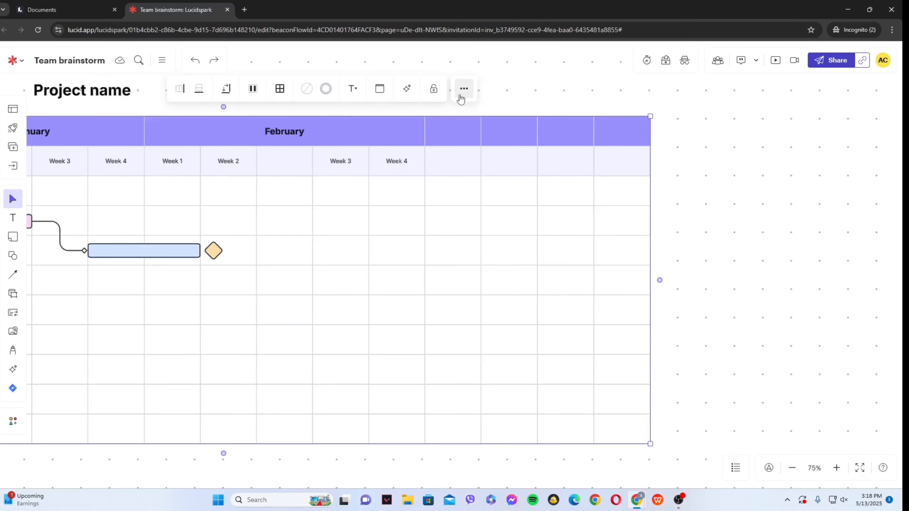
click(284, 161)
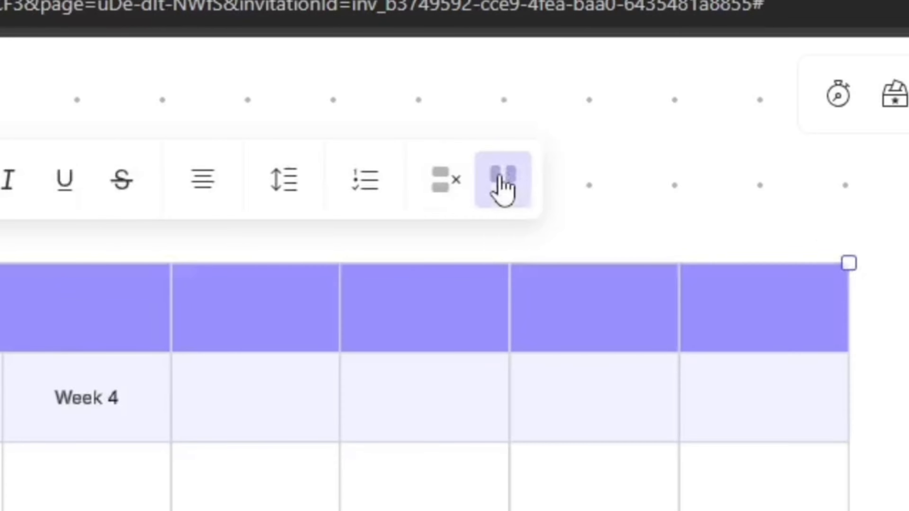
click(536, 88)
key(Escape)
Enter "March" as the month heading after February and label its four columns Week 1, Week 2, Week 3 and Week 4
double_click(102, 303)
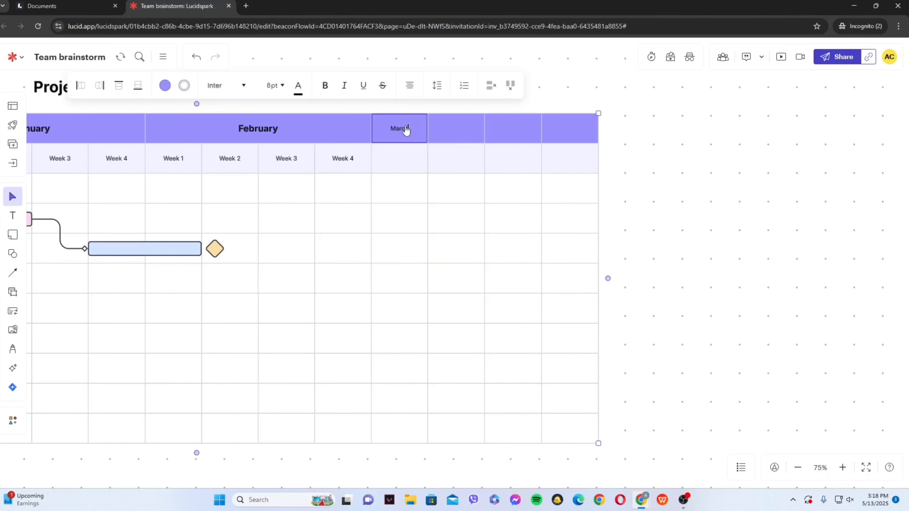
click(400, 158)
text(Week 1)
key(Tab)
text(Week 2)
key(Tab)
text(W)
key(Tab)
text(Week 4)
Format the March heading as bold 12 pt and merge it with the three blank header cells beside it
click(426, 129)
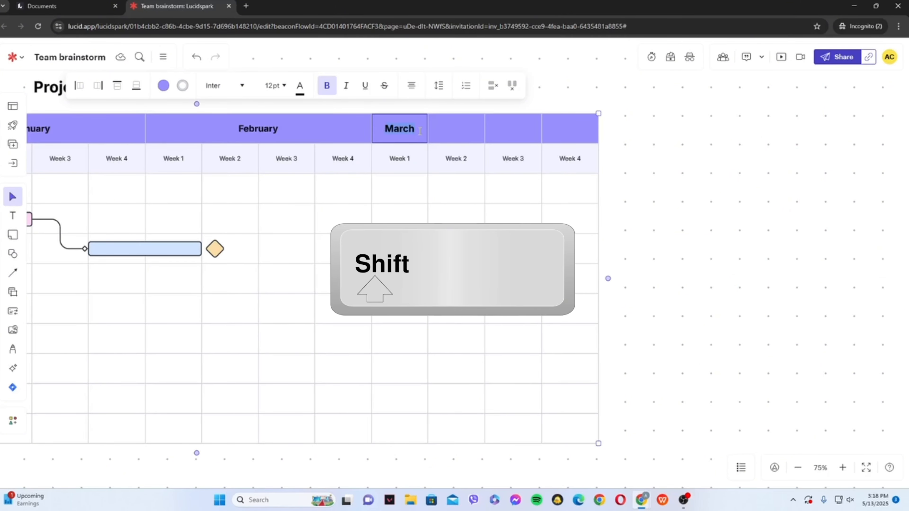
shift+click(447, 130)
shift+click(512, 133)
shift+click(556, 131)
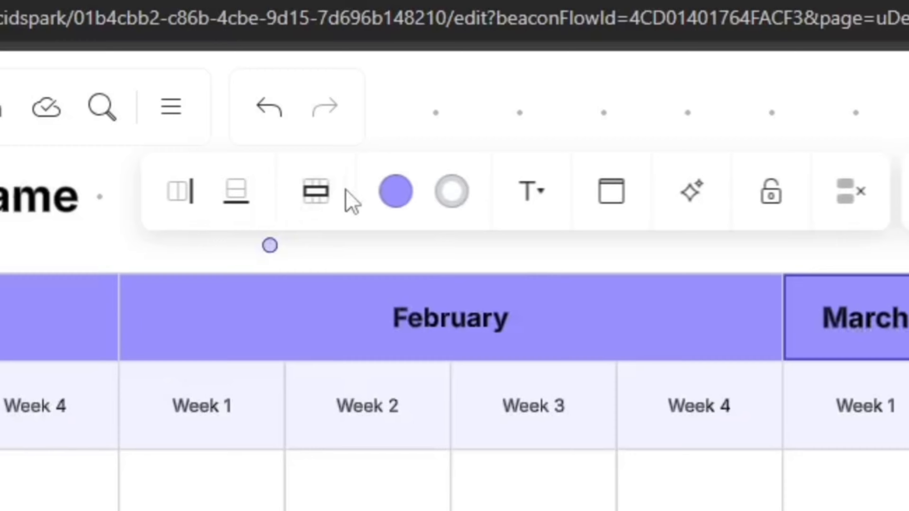
click(324, 201)
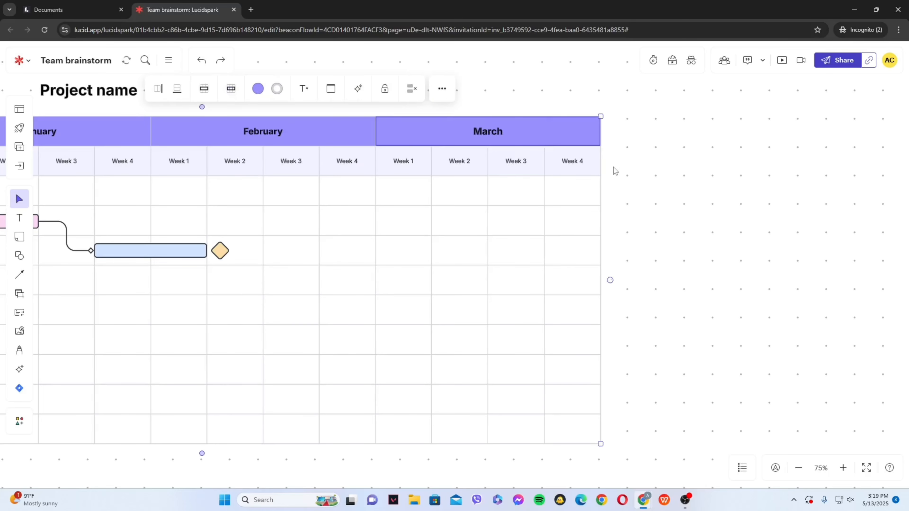
click(621, 145)
Slightly reduce the height of the pink Plan Event bar in the Monday column
scroll(674, 274, left, 8)
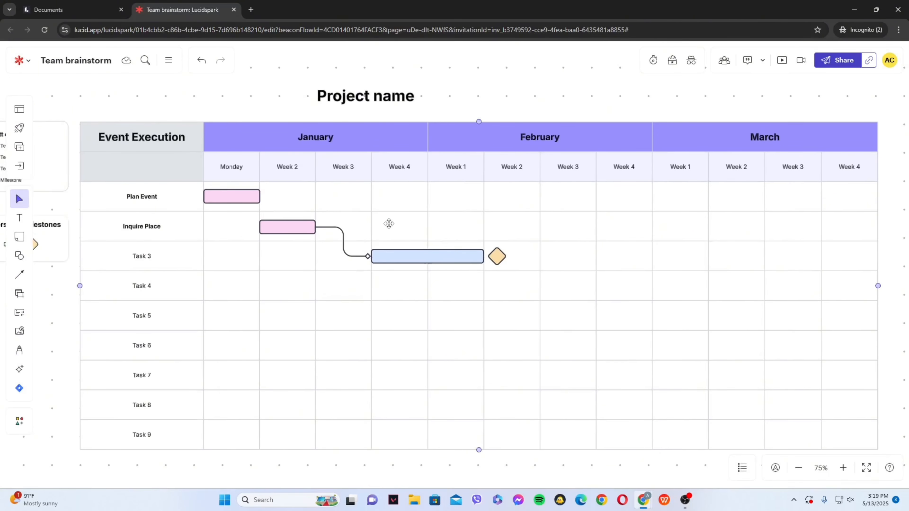
click(234, 197)
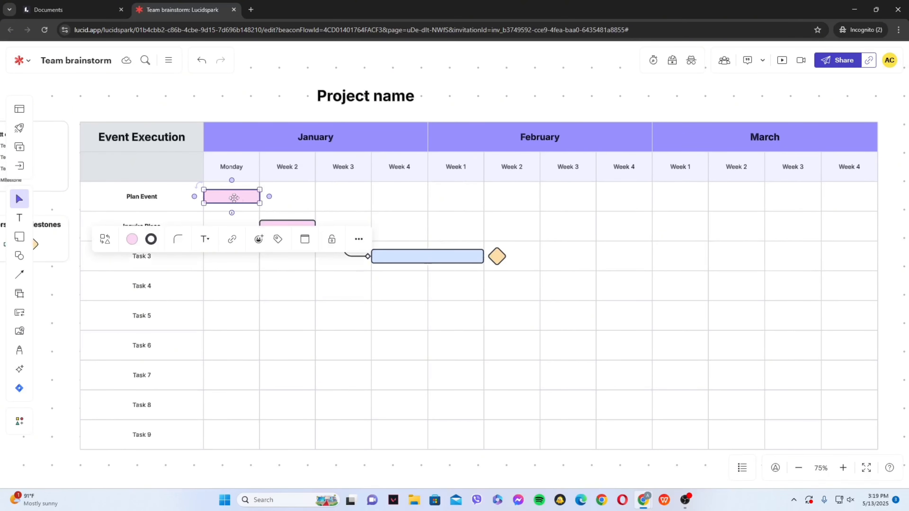
click(283, 218)
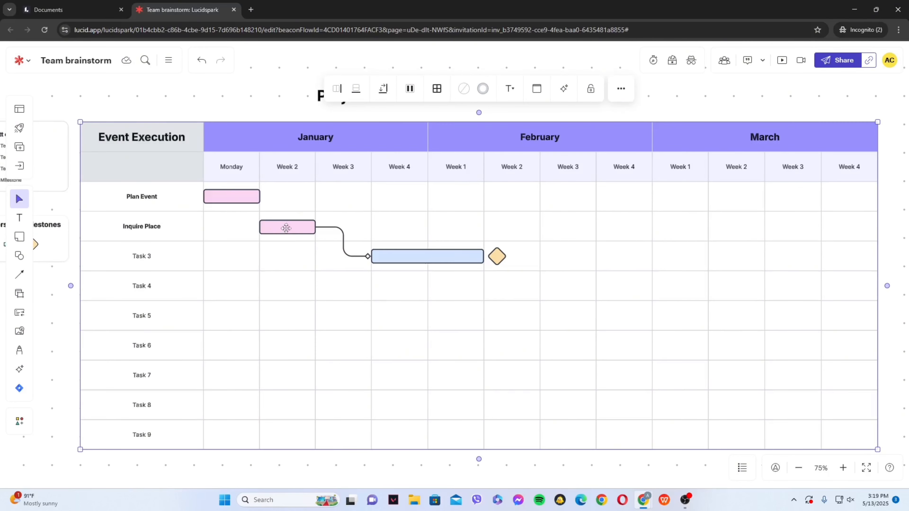
click(234, 199)
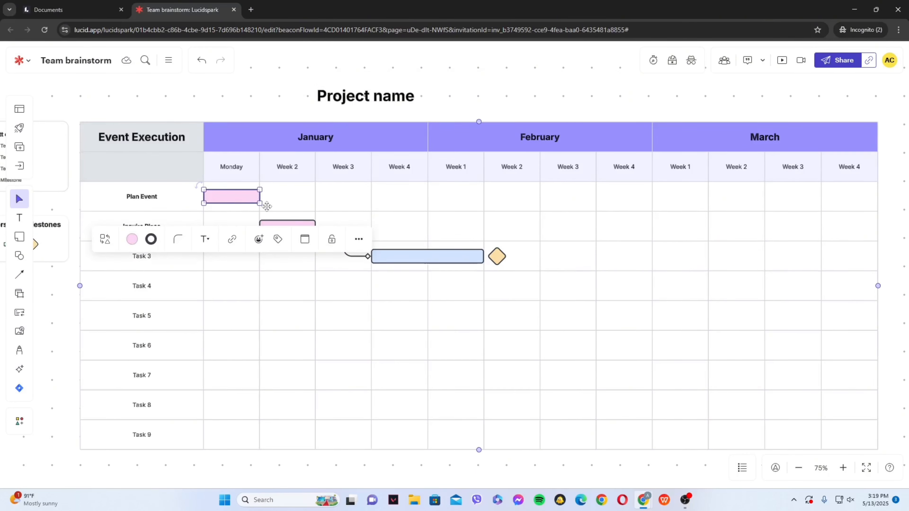
mouse_move(261, 204)
mouse_down()
mouse_move(432, 201)
mouse_move(317, 194)
mouse_move(260, 201)
mouse_up()
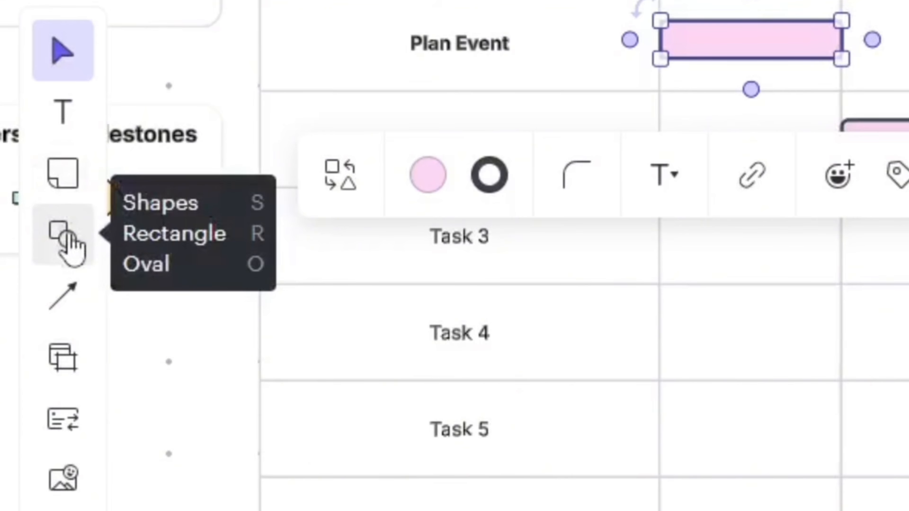
Draw a rounded pill shape in the Plan Event row across January's Week 2, directly after the pink bar
click(68, 235)
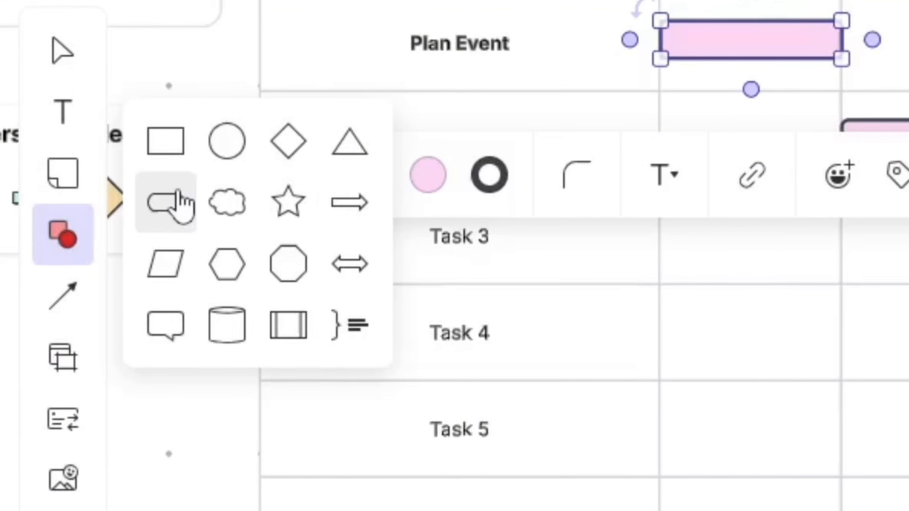
click(178, 203)
drag(677, 137, 844, 168)
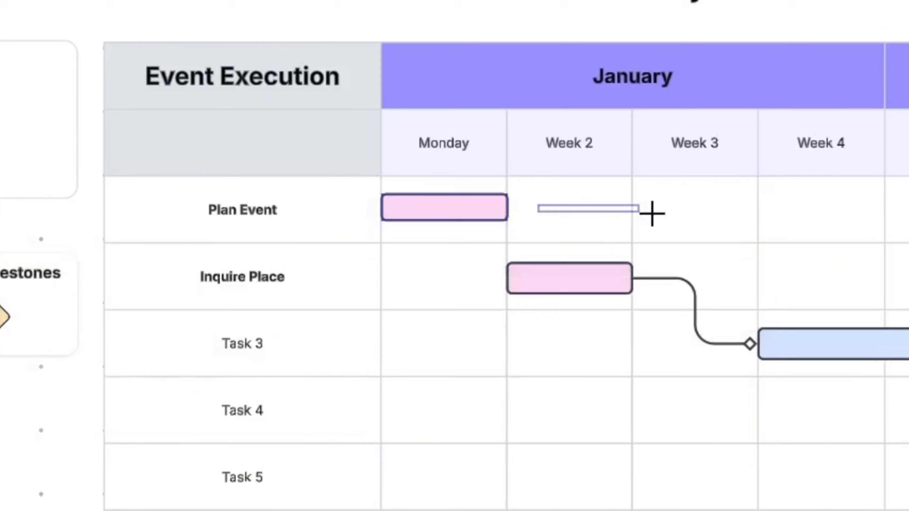
drag(679, 231, 680, 232)
drag(608, 218, 574, 209)
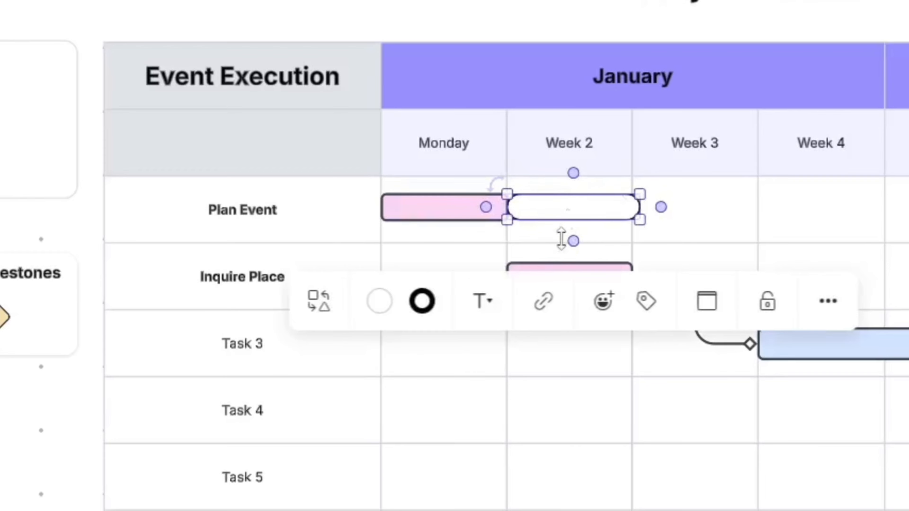
Convert the white pill beside the pink Plan Event bar to a rectangle and nudge it to overlap the bar's end
click(335, 316)
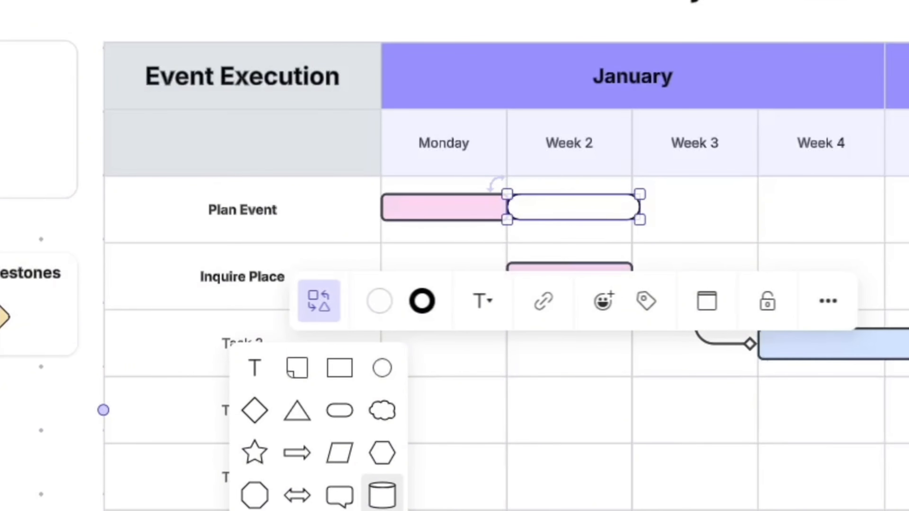
click(340, 409)
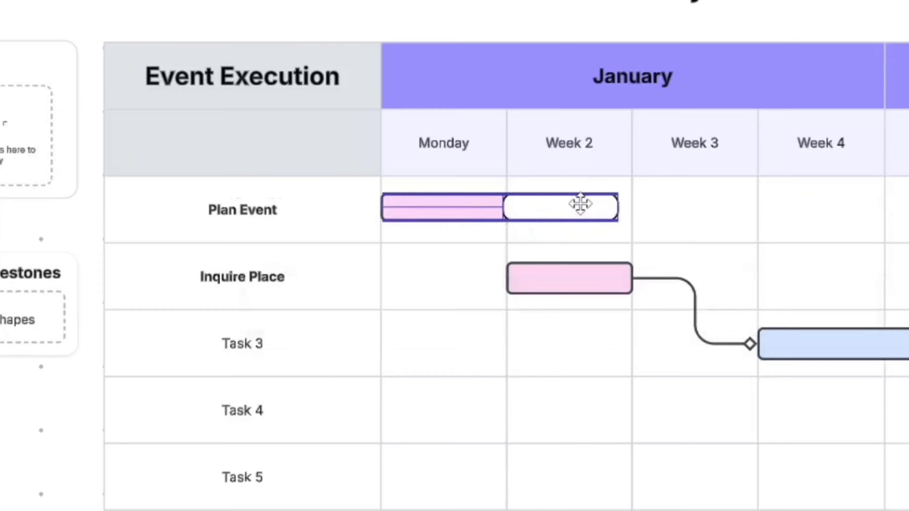
click(660, 239)
Bring the pink Plan Event bar to the front of the white shape
click(481, 203)
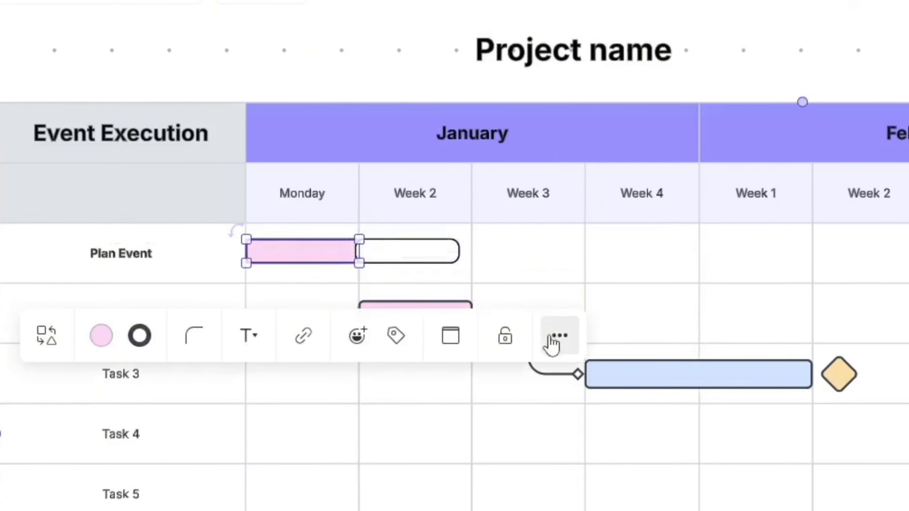
click(551, 338)
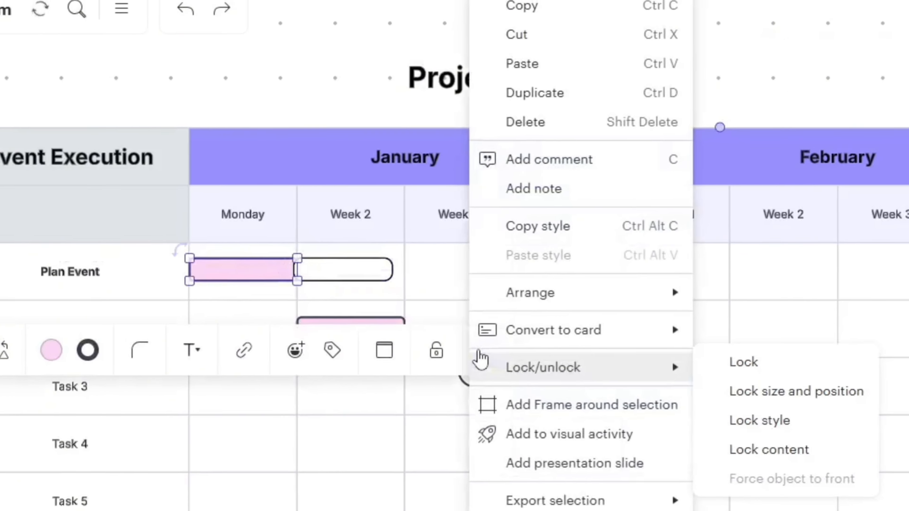
mouse_move(507, 310)
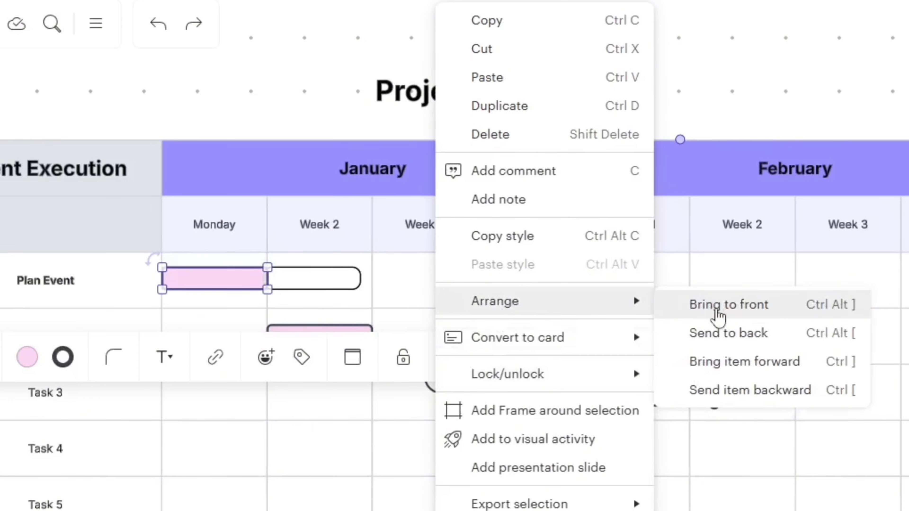
click(716, 315)
click(303, 286)
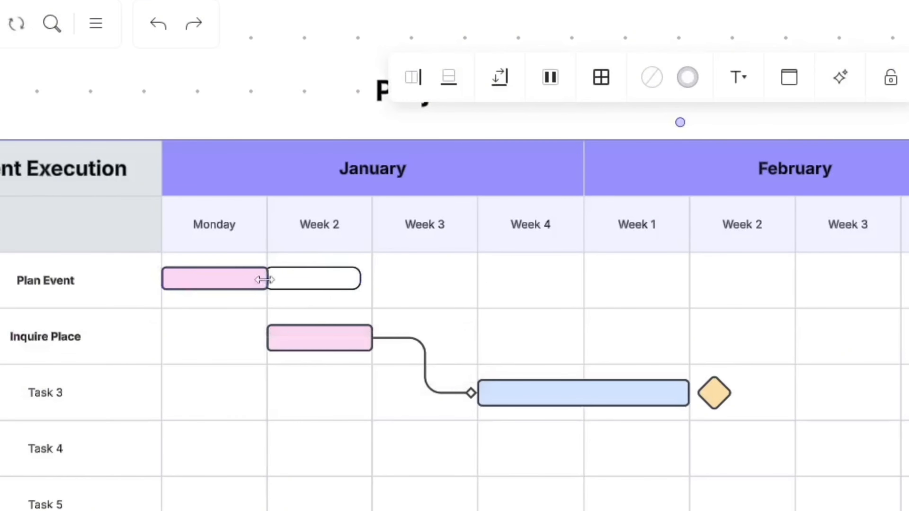
Extend the white Plan Event bar to the end of January's Week 3
click(287, 283)
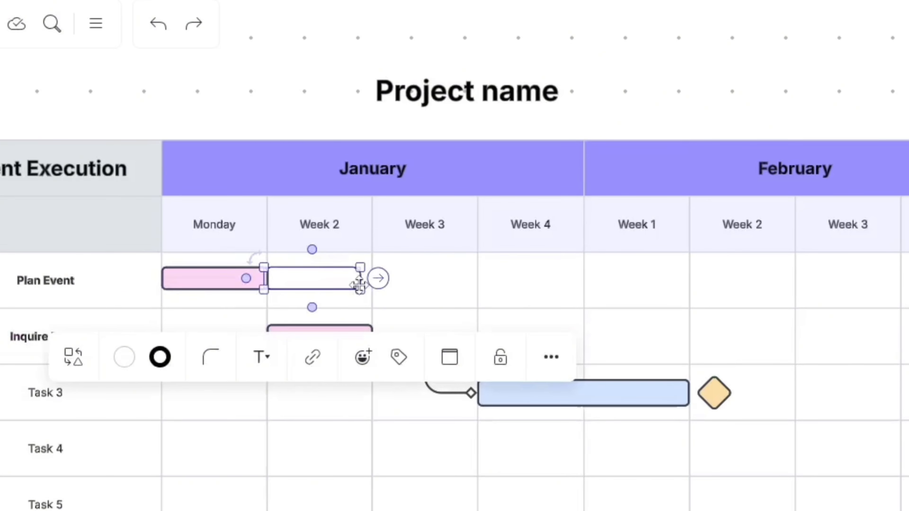
drag(361, 288, 481, 286)
click(540, 482)
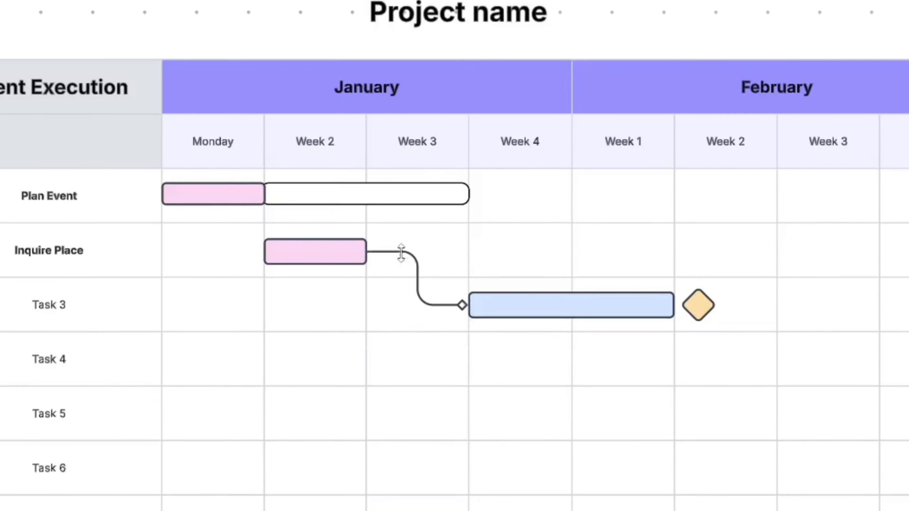
Duplicate the blue Task 3 bar and place the copy in the Task 4 row, from February's Week 2 to Week 4
click(401, 252)
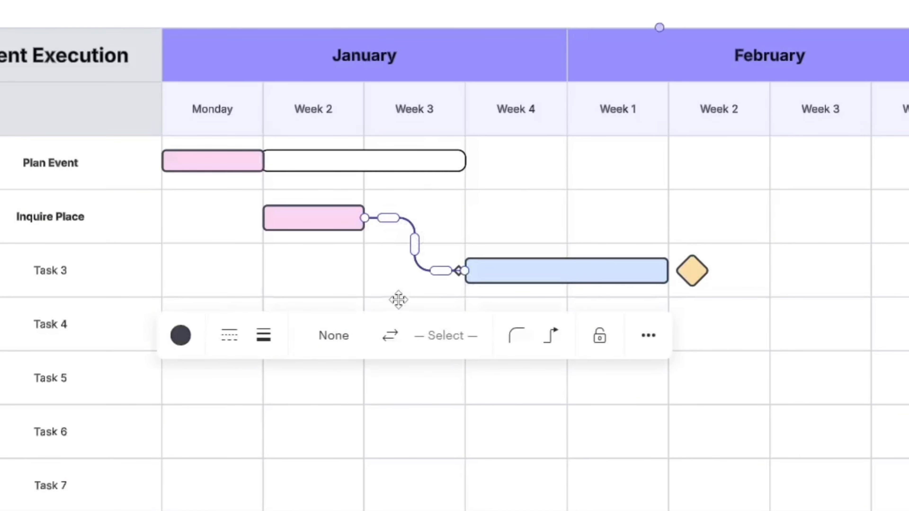
click(498, 272)
click(794, 347)
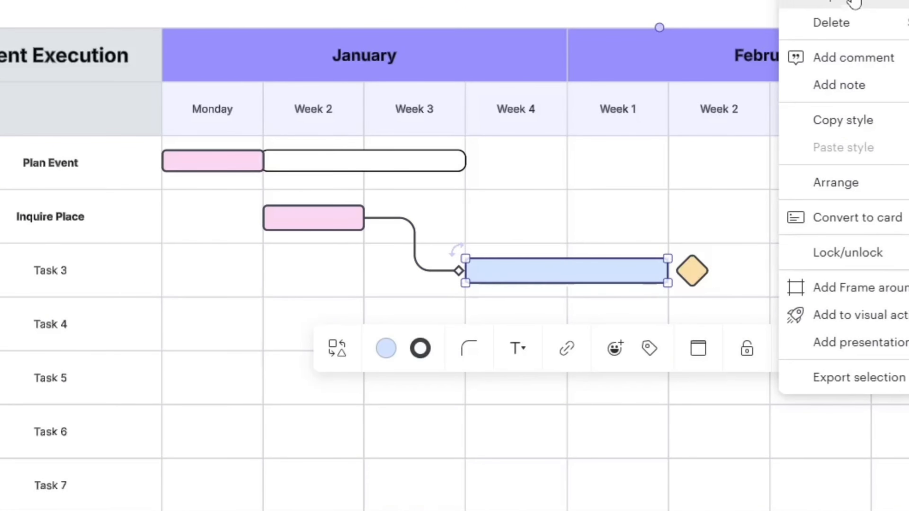
click(834, 1)
drag(644, 343, 840, 331)
click(666, 331)
Draw a connector from the end of the Task 3 bar to the start of the Task 4 bar
click(630, 274)
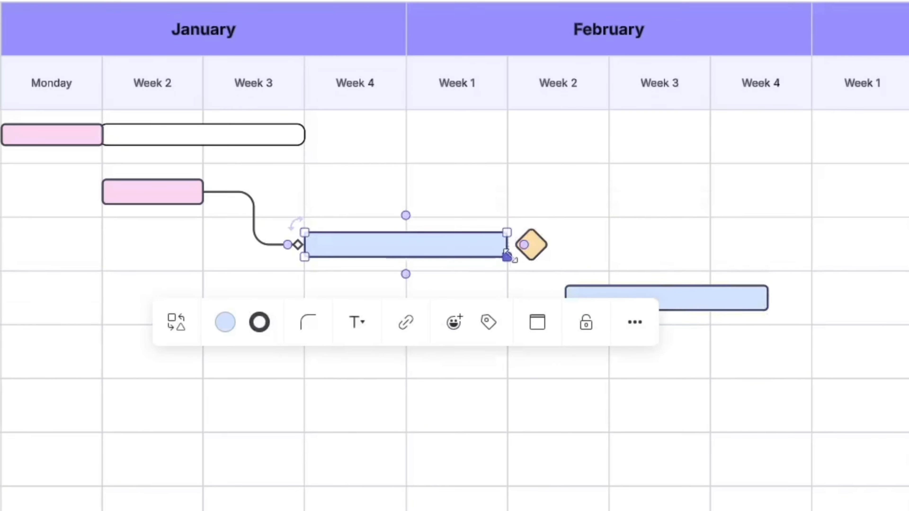
drag(525, 245, 569, 299)
click(616, 350)
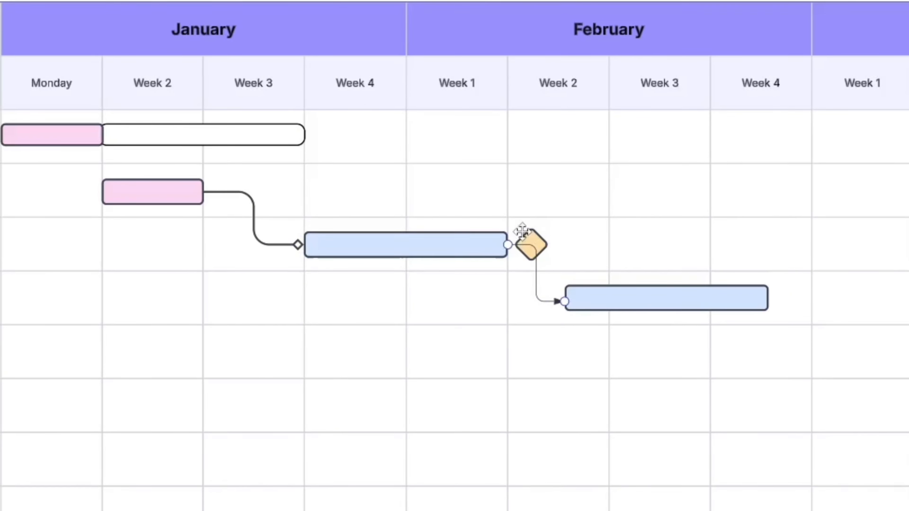
Set the new connector's line width to 4 px and give its end a long hollow arrowhead
click(548, 302)
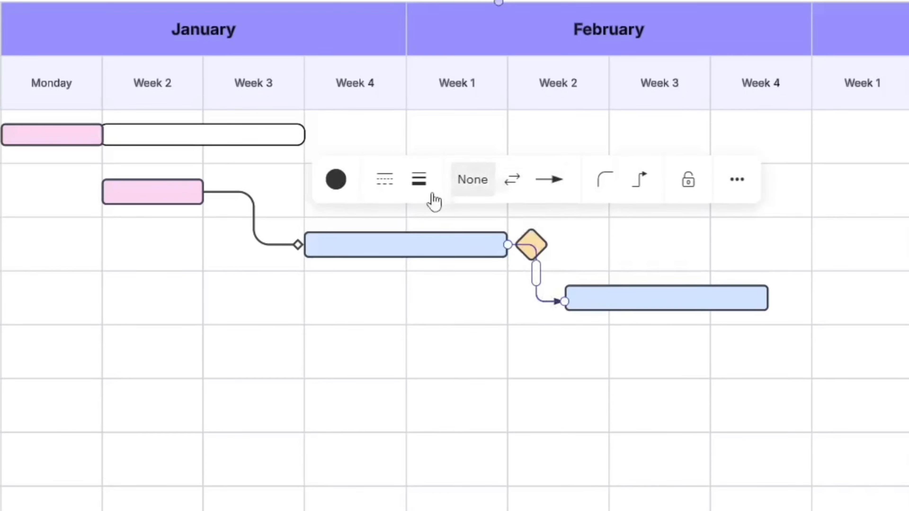
click(419, 179)
drag(418, 62, 456, 64)
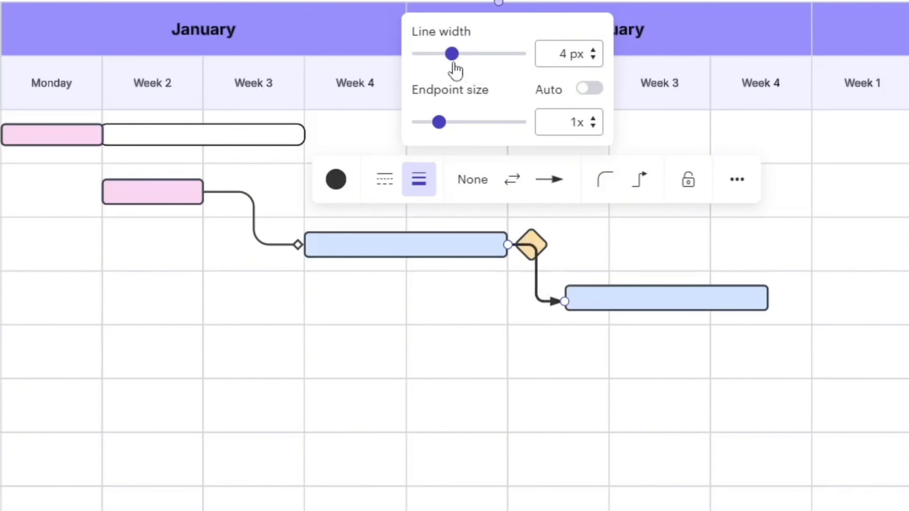
mouse_move(439, 123)
mouse_down()
mouse_move(462, 126)
mouse_move(450, 128)
mouse_up()
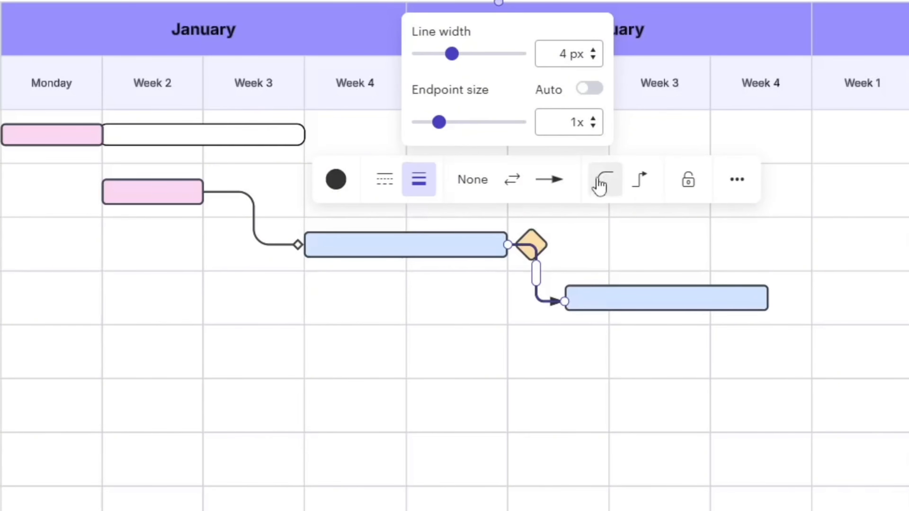
click(560, 189)
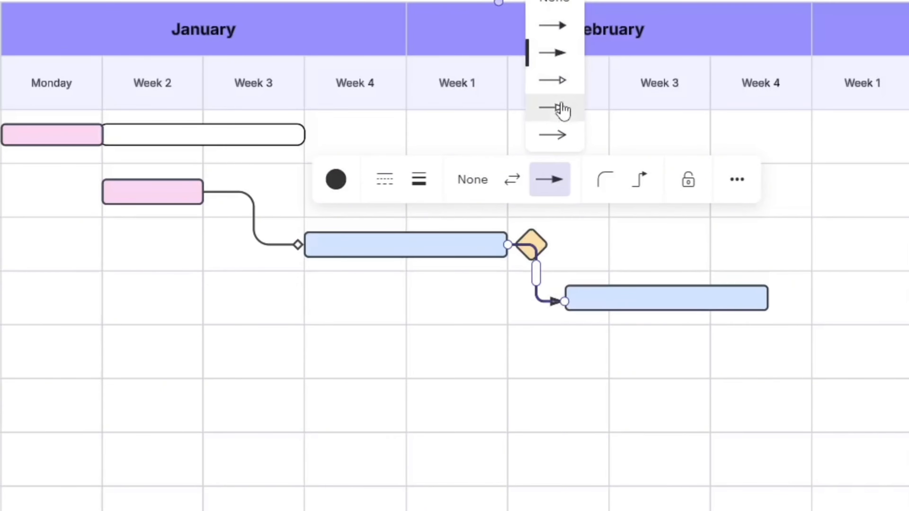
click(560, 109)
click(493, 321)
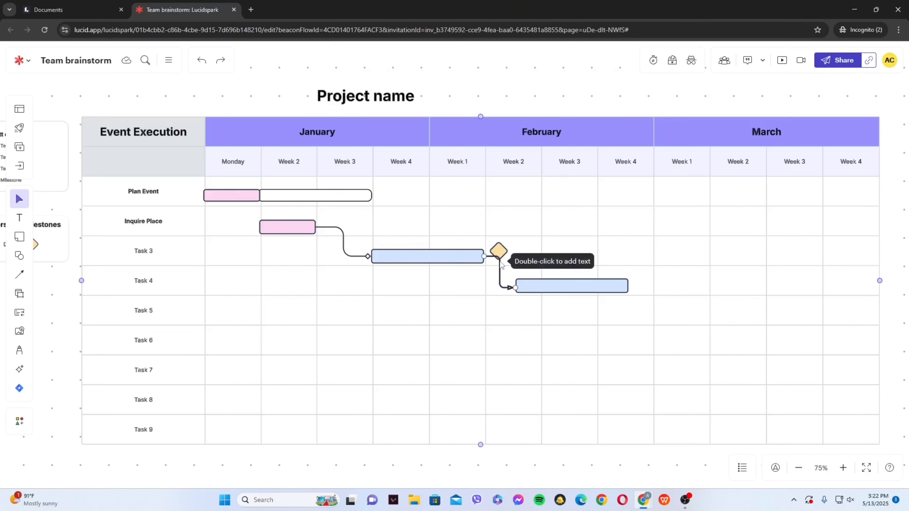
Delete the connector between the Task 3 and Task 4 bars
click(501, 265)
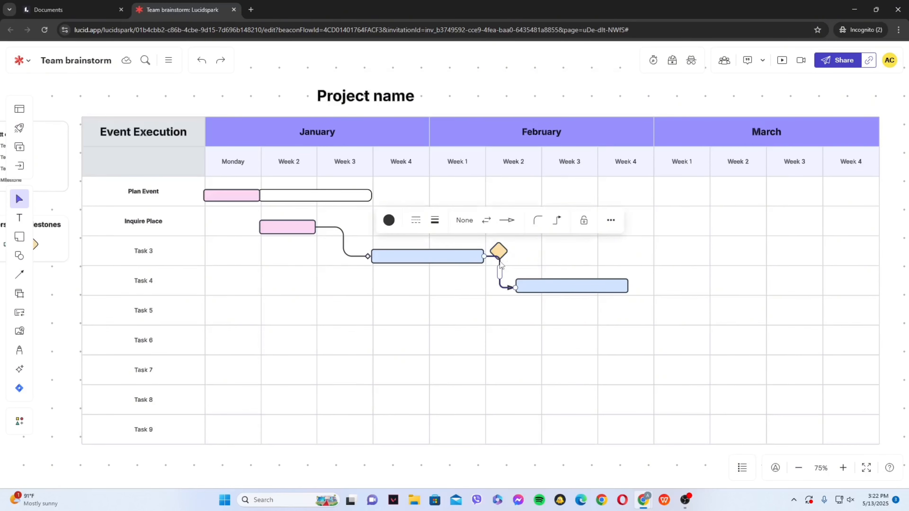
click(613, 224)
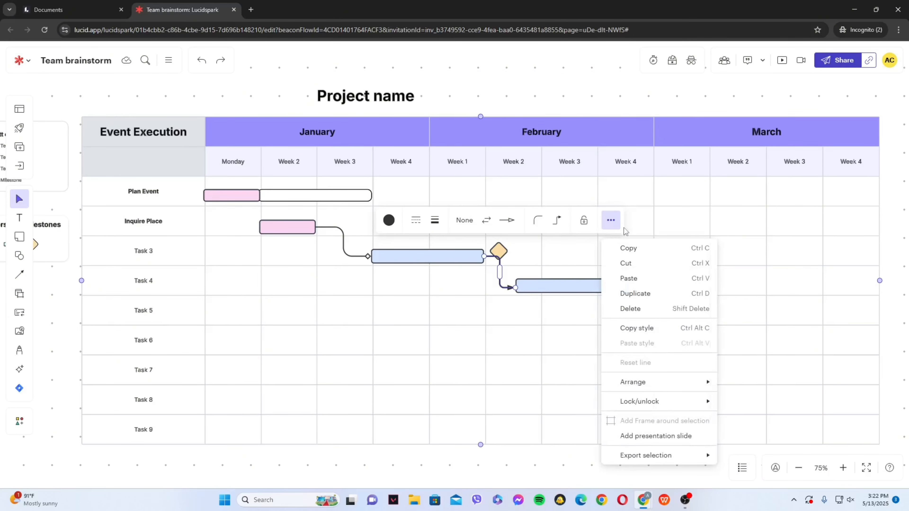
click(634, 307)
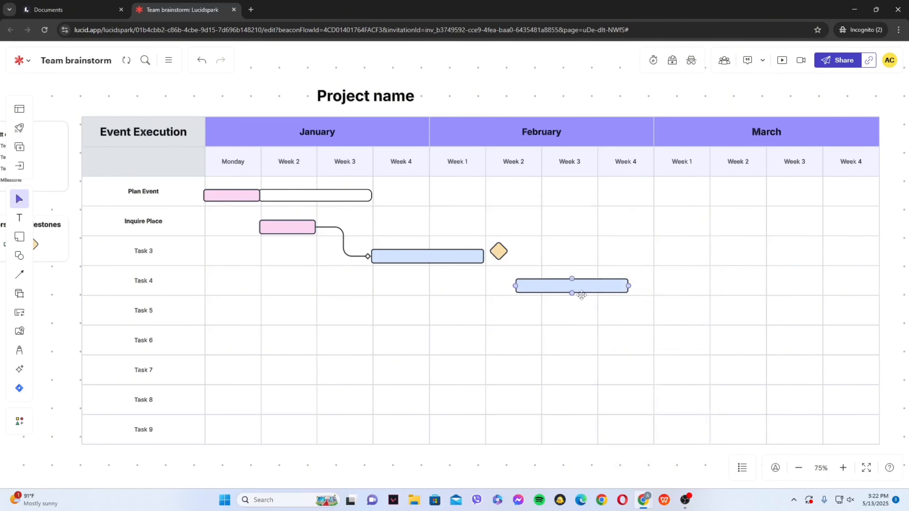
Move the orange milestone diamond in the Task 3 row slightly right within February's Week 2
click(556, 327)
click(499, 252)
drag(499, 251, 512, 253)
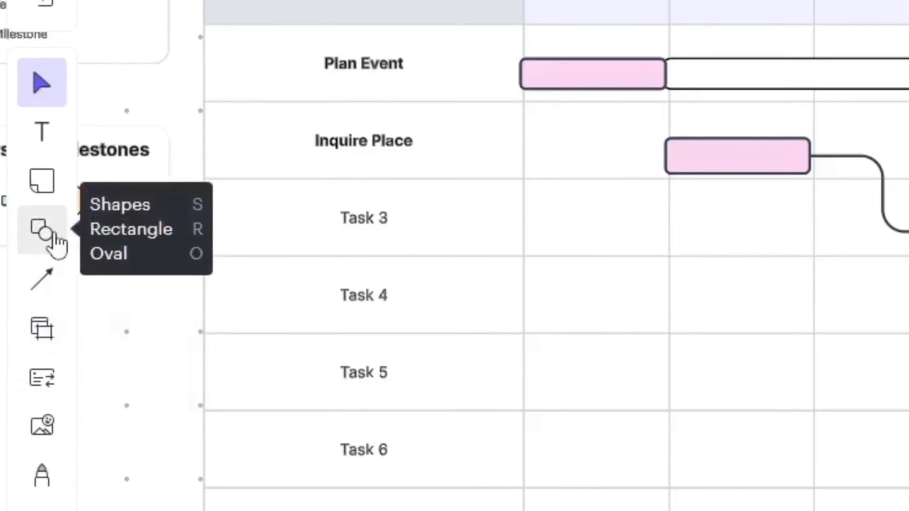
Draw a small diamond in the Task 3 row under February's Week 3 and fill it with dark yellow
click(21, 256)
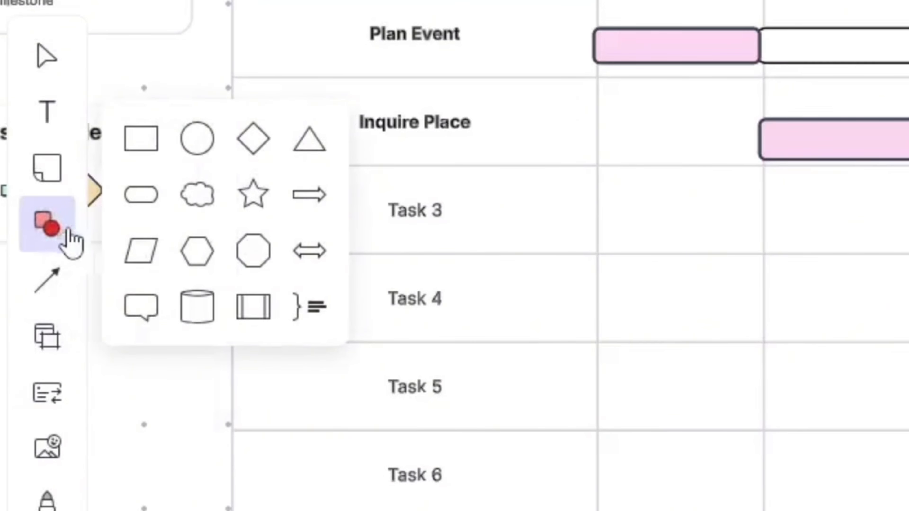
click(253, 140)
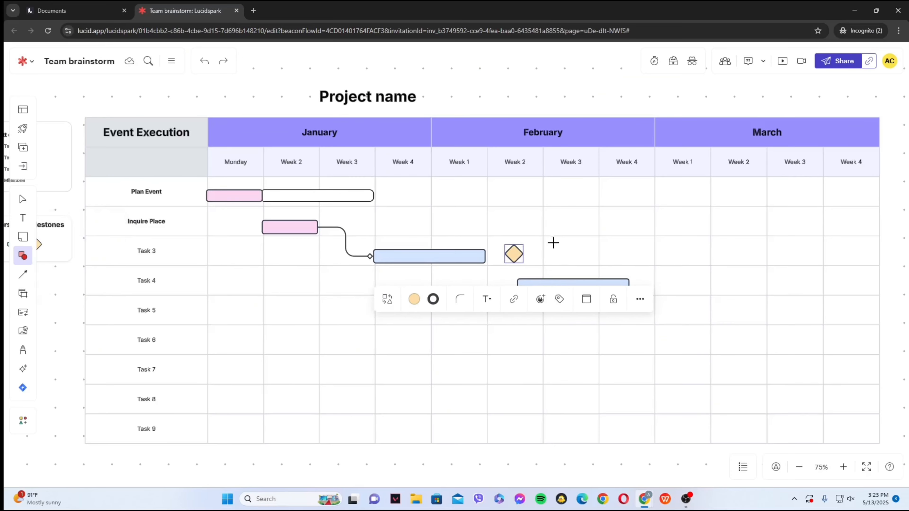
drag(553, 243, 575, 262)
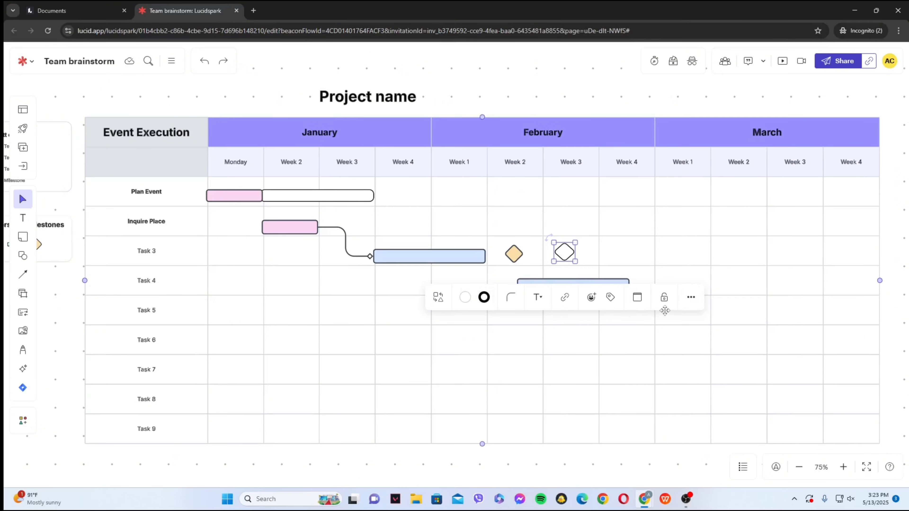
click(466, 300)
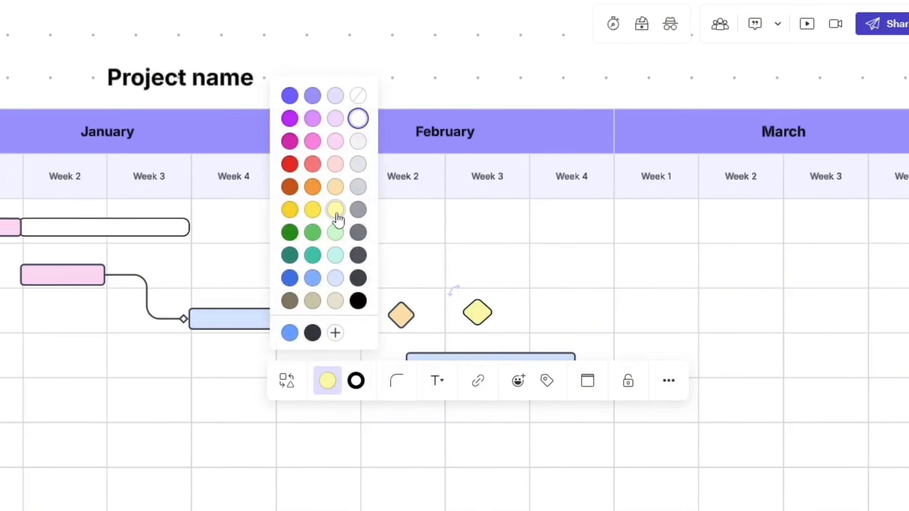
click(290, 211)
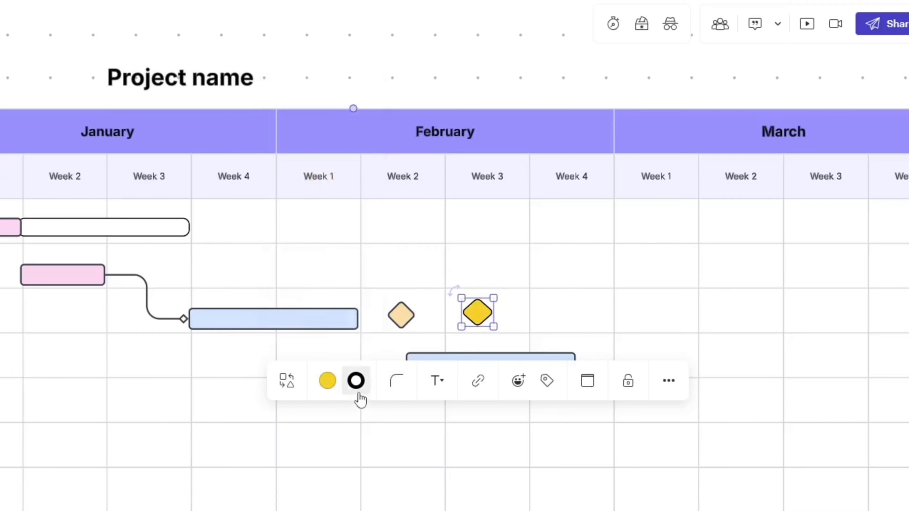
Thicken the yellow diamond's black outline and move it just after the Task 4 bar in February's Week 4
click(357, 390)
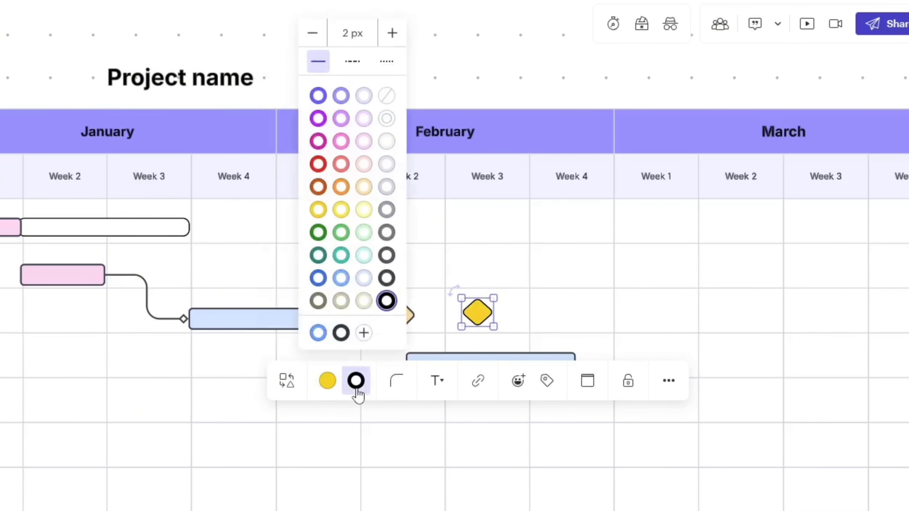
click(392, 33)
click(392, 33)
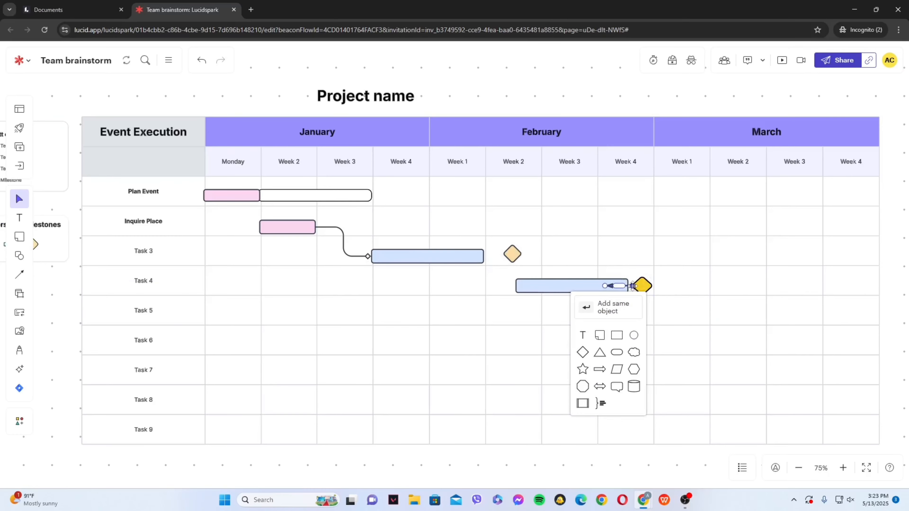
click(585, 363)
click(666, 293)
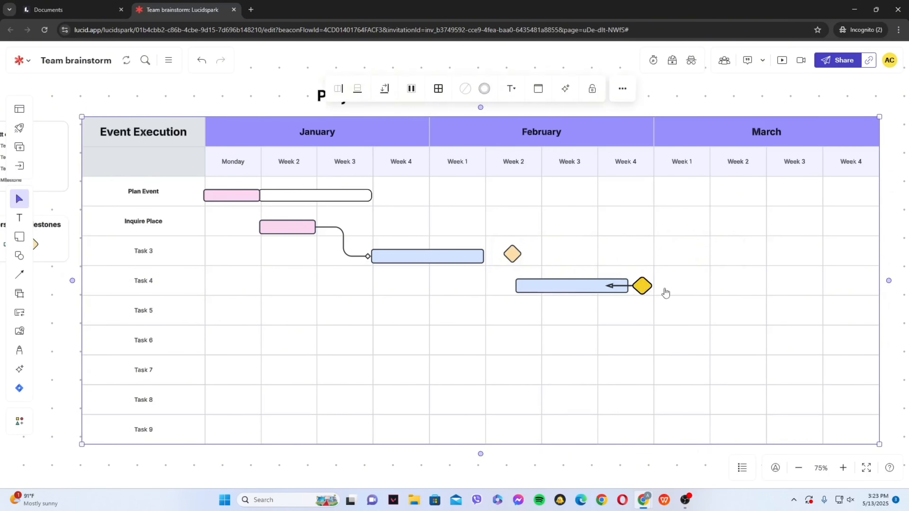
click(202, 60)
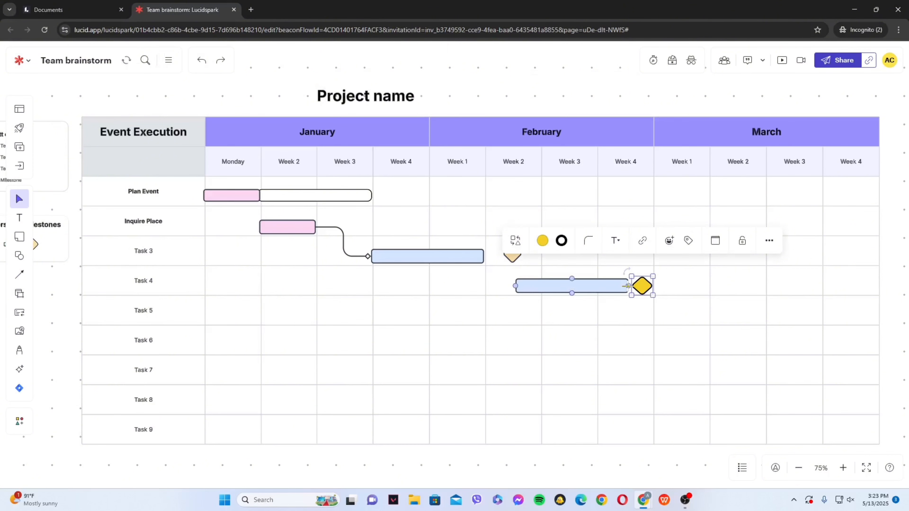
Shift the Task 4 bar slightly left and draw arrows from the Task 3 bar to it and from it to the yellow diamond
drag(587, 282, 575, 283)
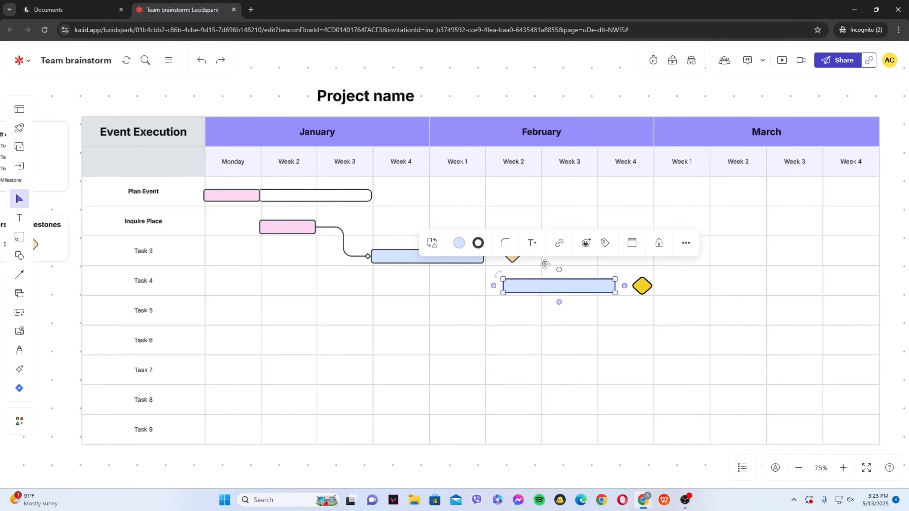
click(606, 276)
click(607, 286)
drag(625, 286, 641, 285)
click(359, 240)
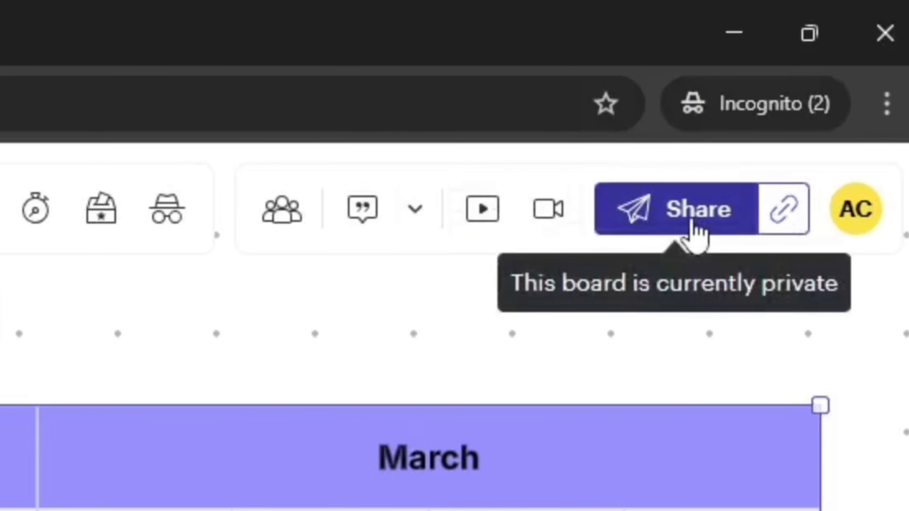
Review the board's individual-access and shareable-link settings, close them, and look through the available export formats
click(694, 231)
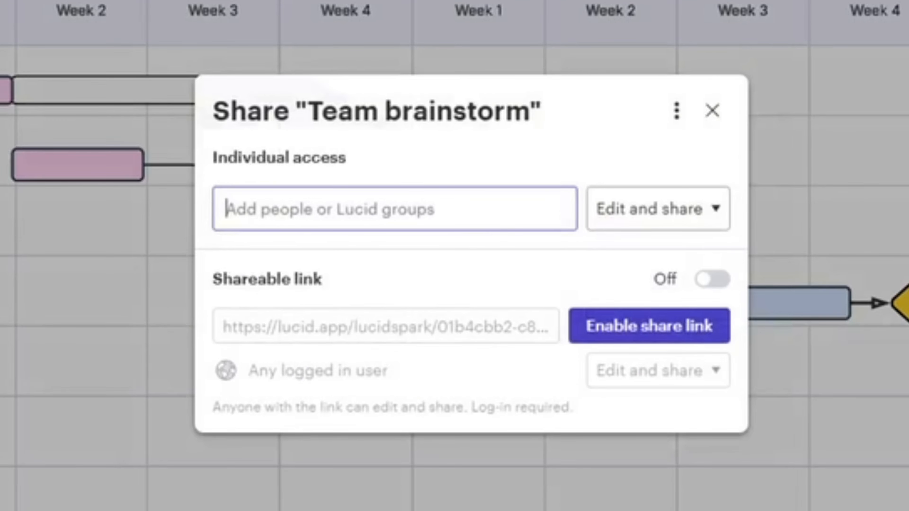
click(715, 118)
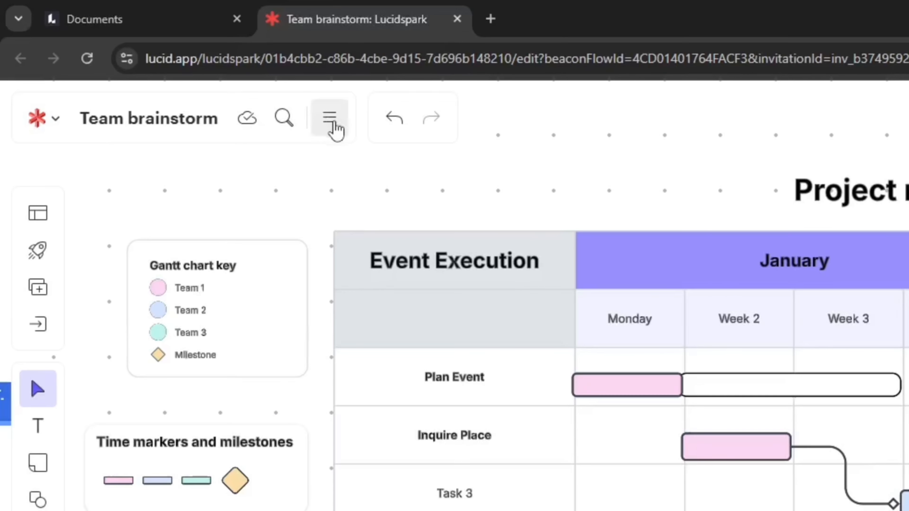
click(168, 57)
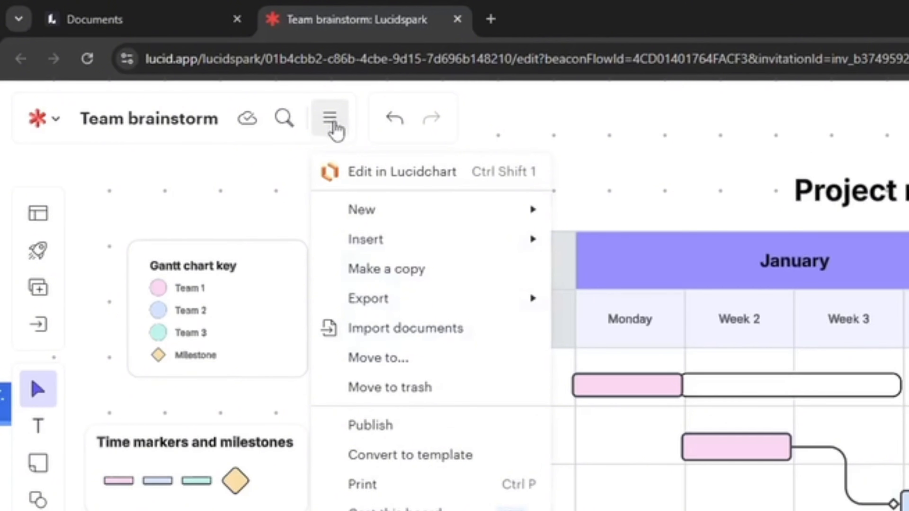
mouse_move(389, 304)
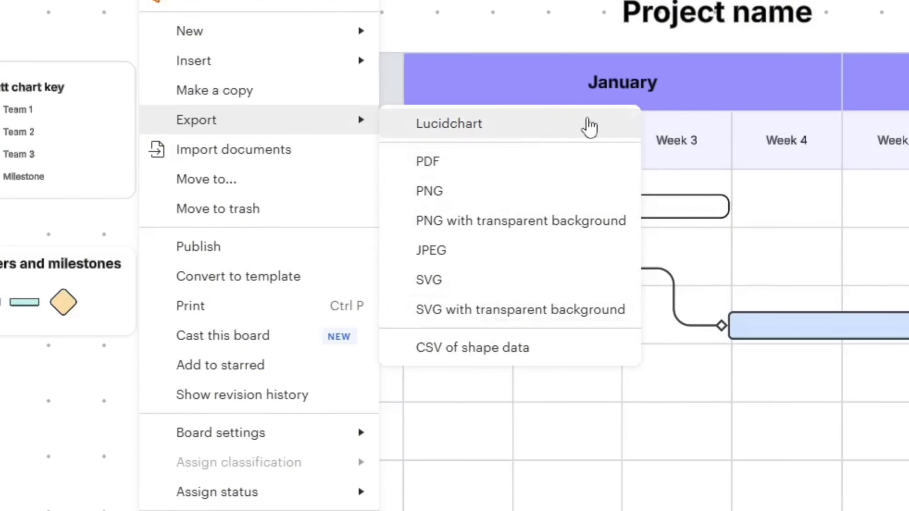
click(512, 73)
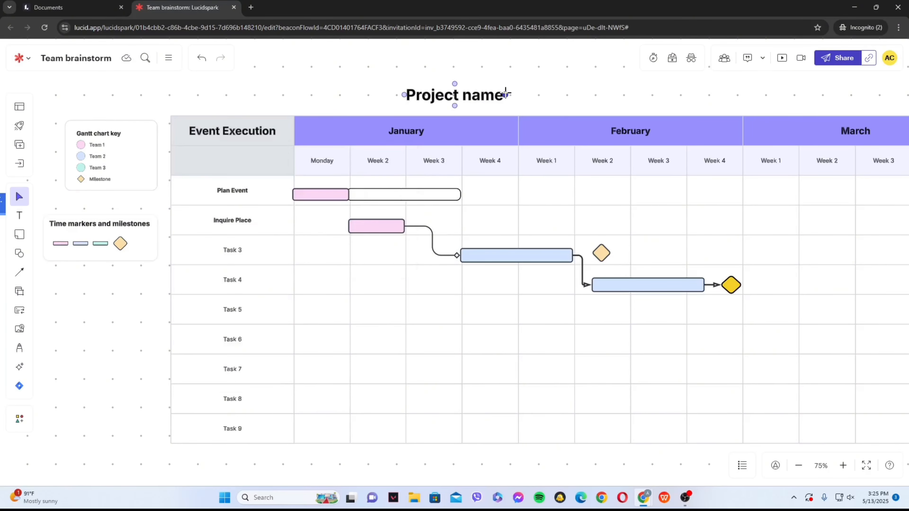